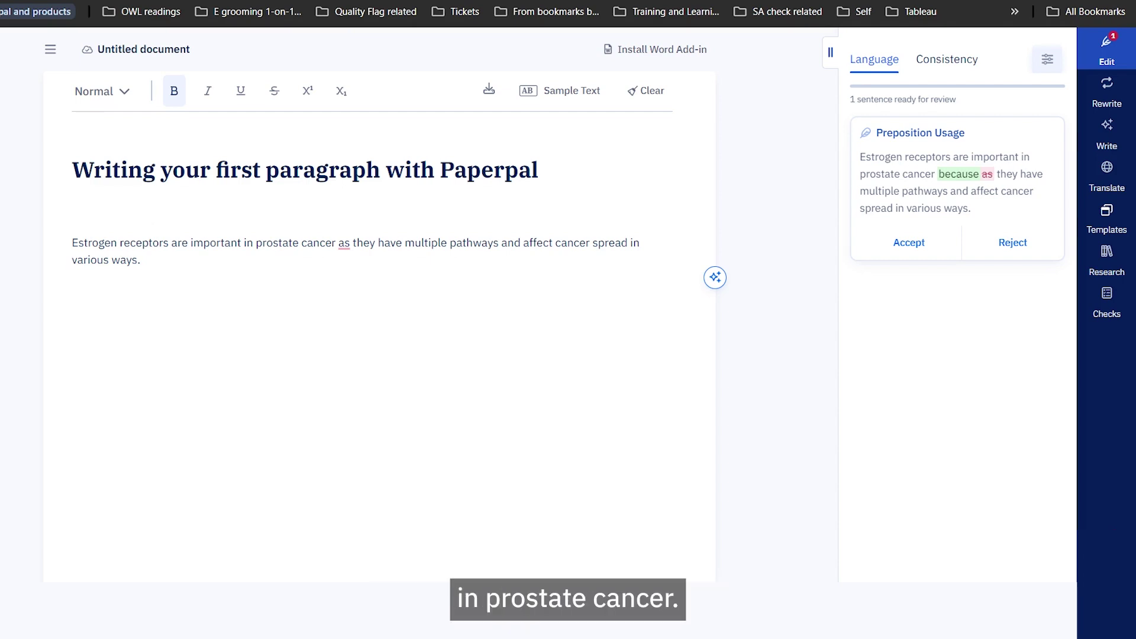
# Rewrite the sentence about estrogen receptors with Make Academic and replace the original text with the generated version.
pyautogui.moveTo(71, 243); pyautogui.dragTo(142, 264)
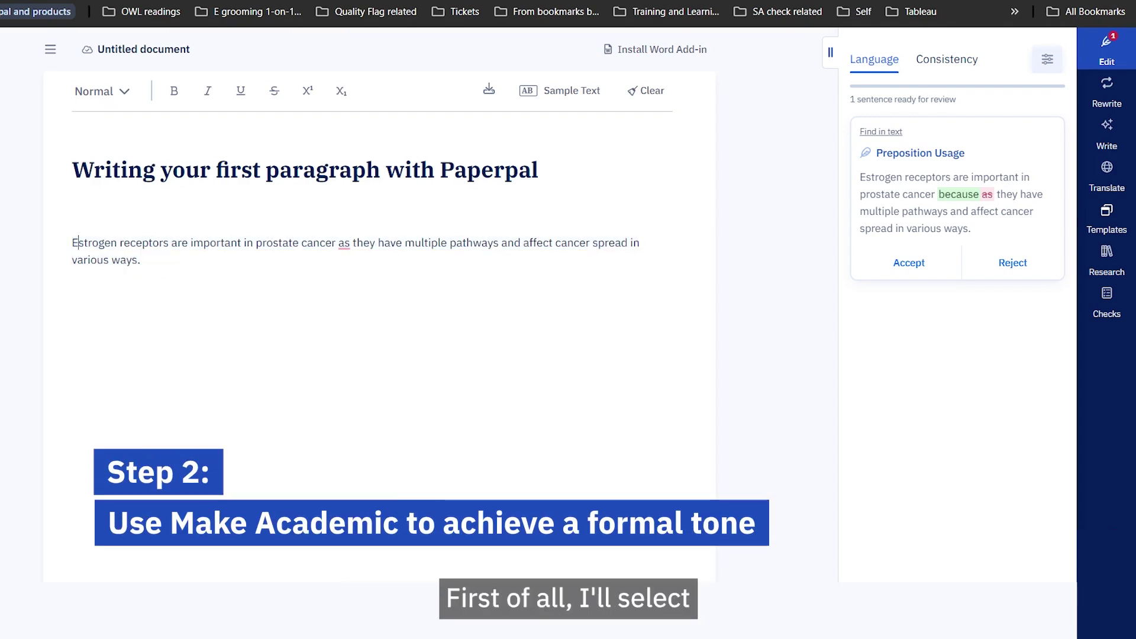
pyautogui.moveTo(72, 243); pyautogui.dragTo(142, 266)
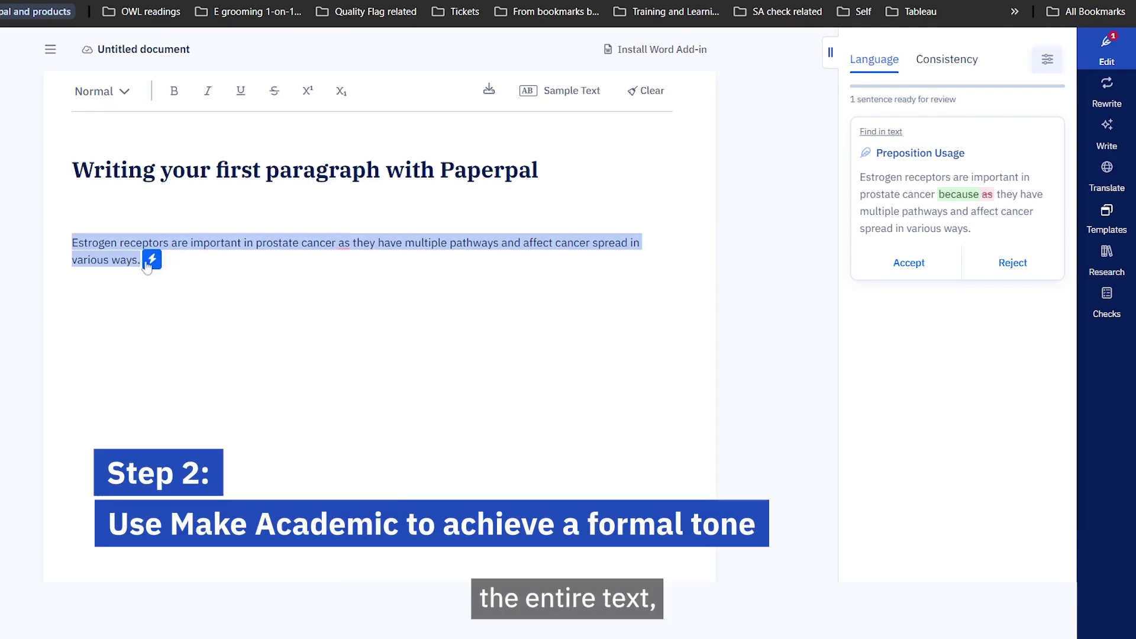
pyautogui.click(153, 260)
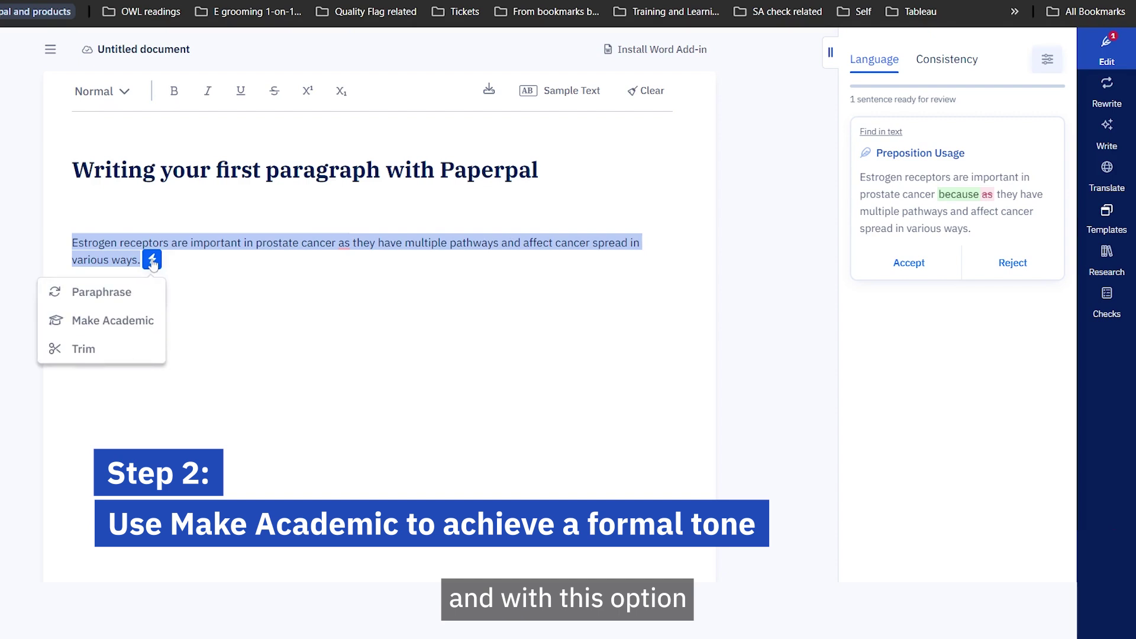
pyautogui.click(110, 322)
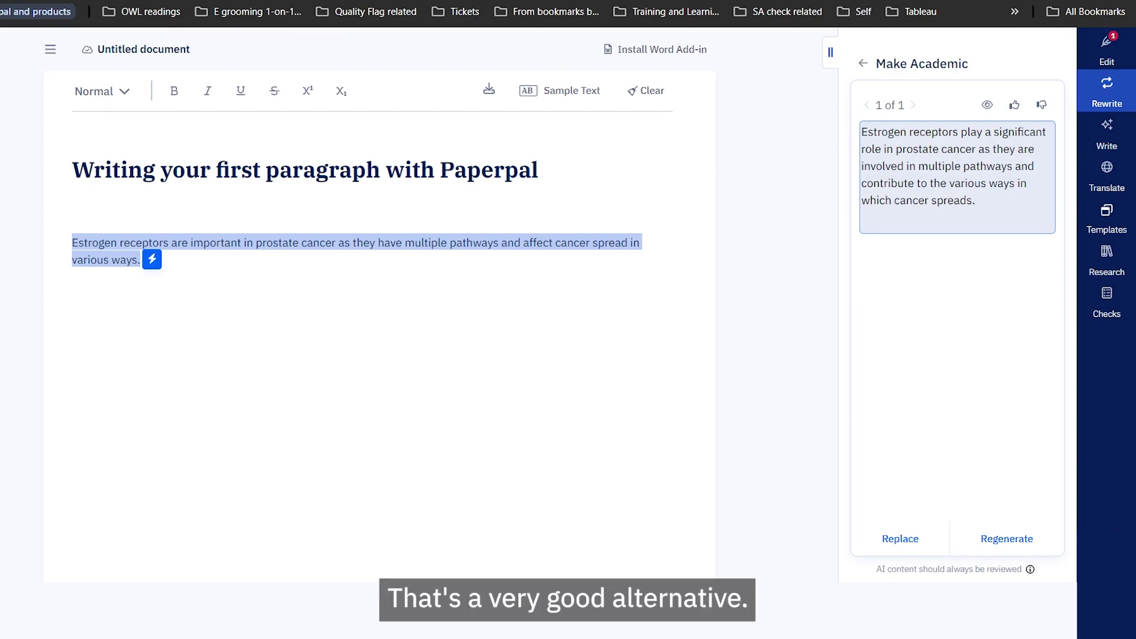
pyautogui.click(901, 539)
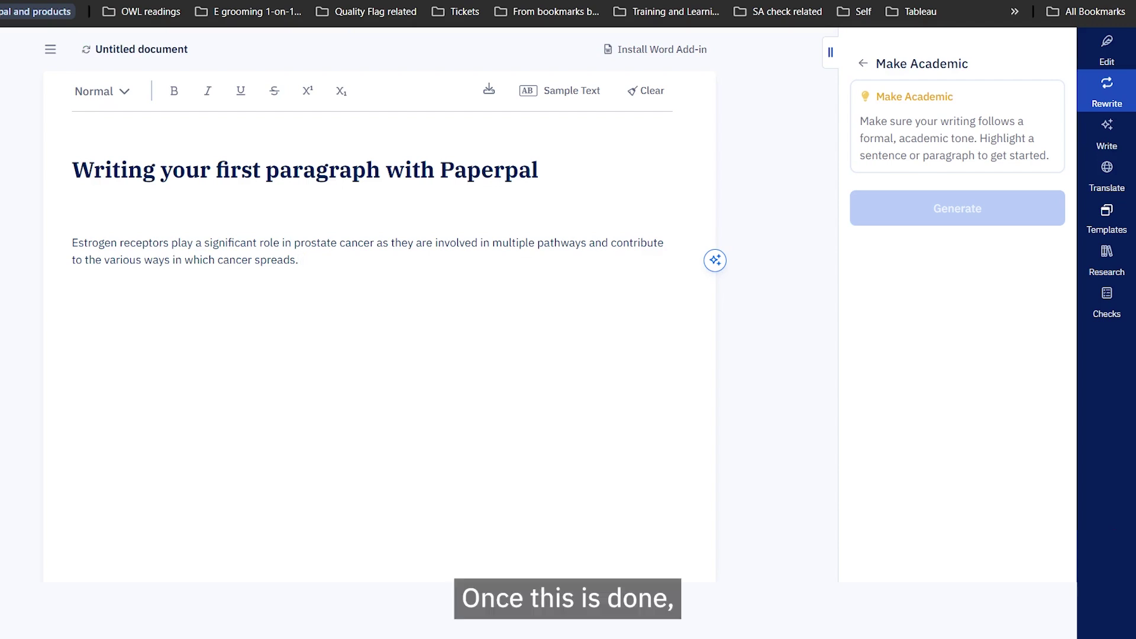
# Generate Expand on suggestions with the instruction "Expand on the previous text. say that estrogen receptors in prostate cancer have complicated signaling mechanism".
pyautogui.click(1106, 139)
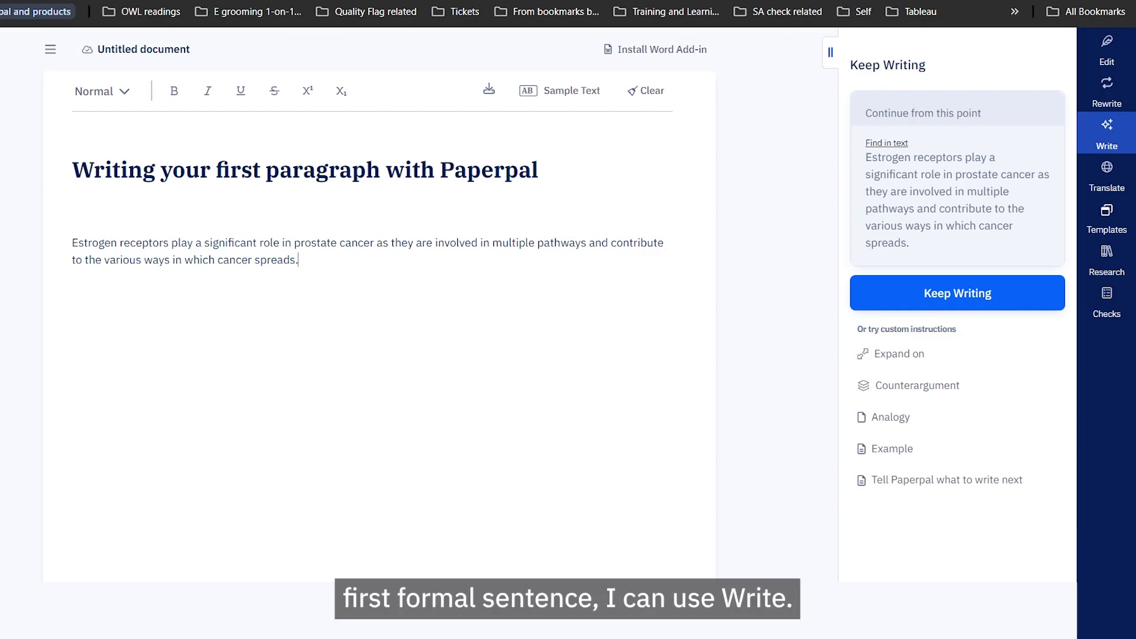
pyautogui.click(935, 356)
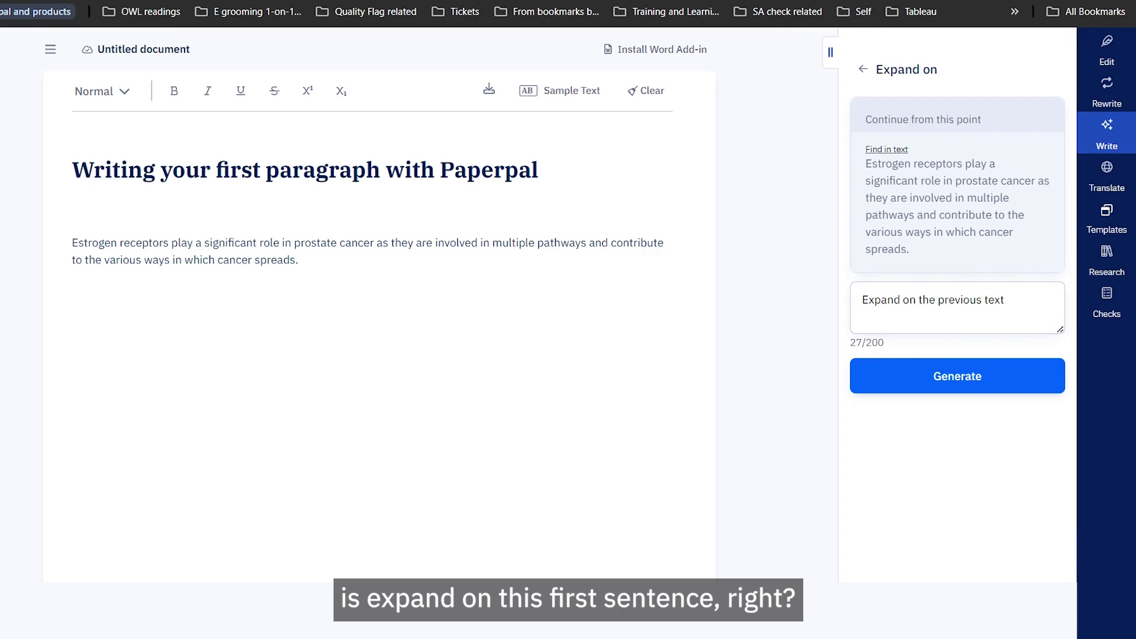
pyautogui.click(1005, 300)
pyautogui.write('. ')
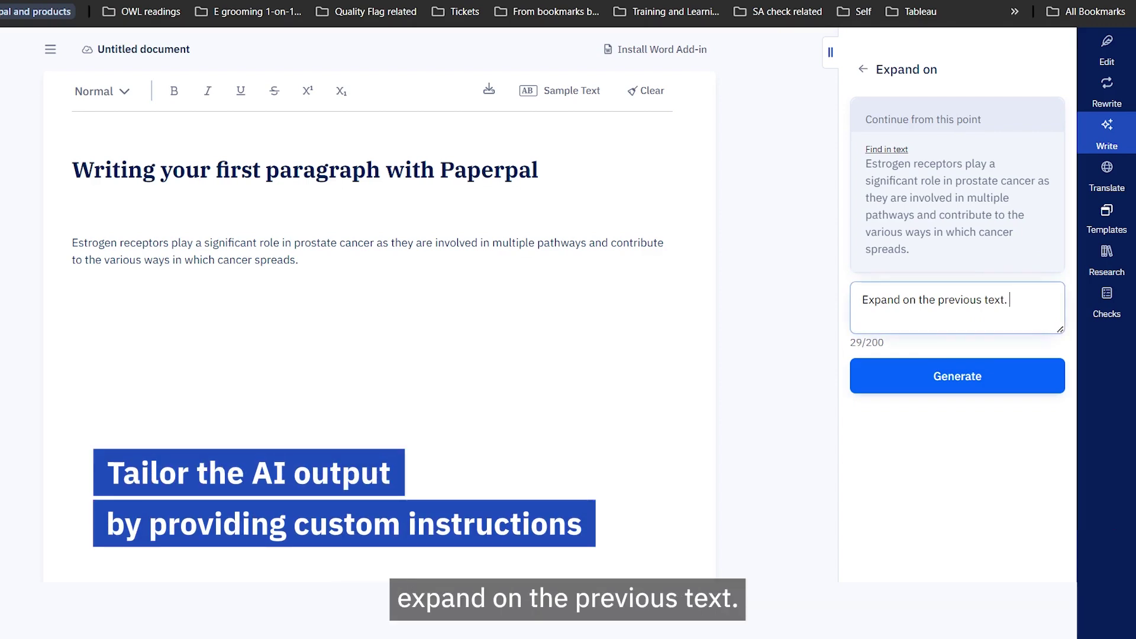
pyautogui.write('say that esteogen')
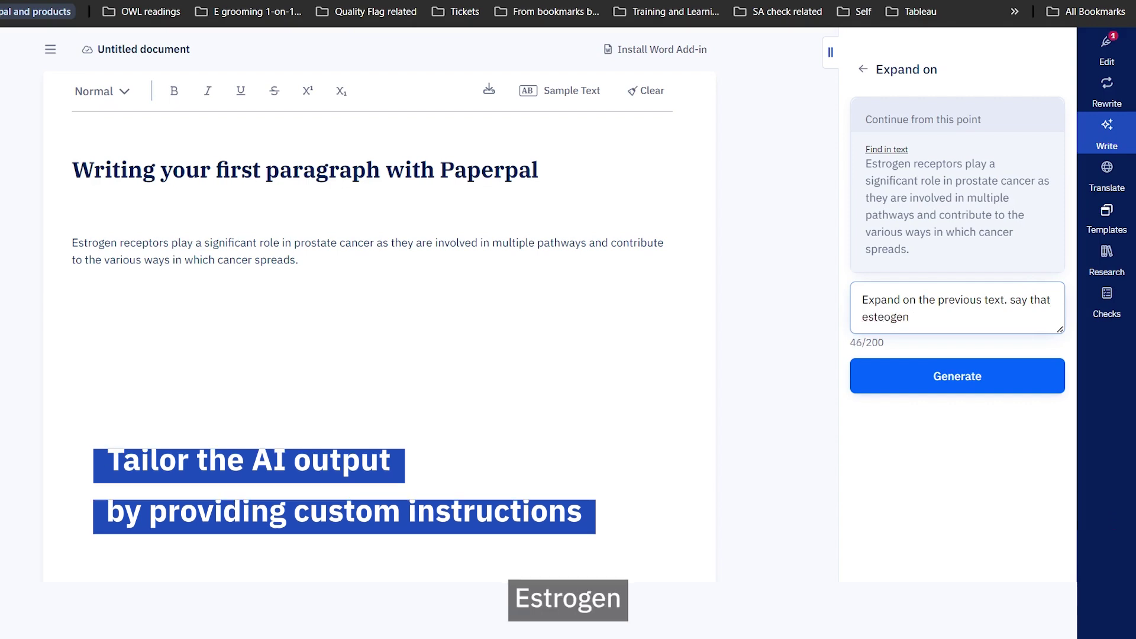
pyautogui.press('BackSpace')
pyautogui.press('BackSpace')
pyautogui.press('BackSpace')
pyautogui.press('BackSpace')
pyautogui.press('BackSpace')
pyautogui.write('rogen rec')
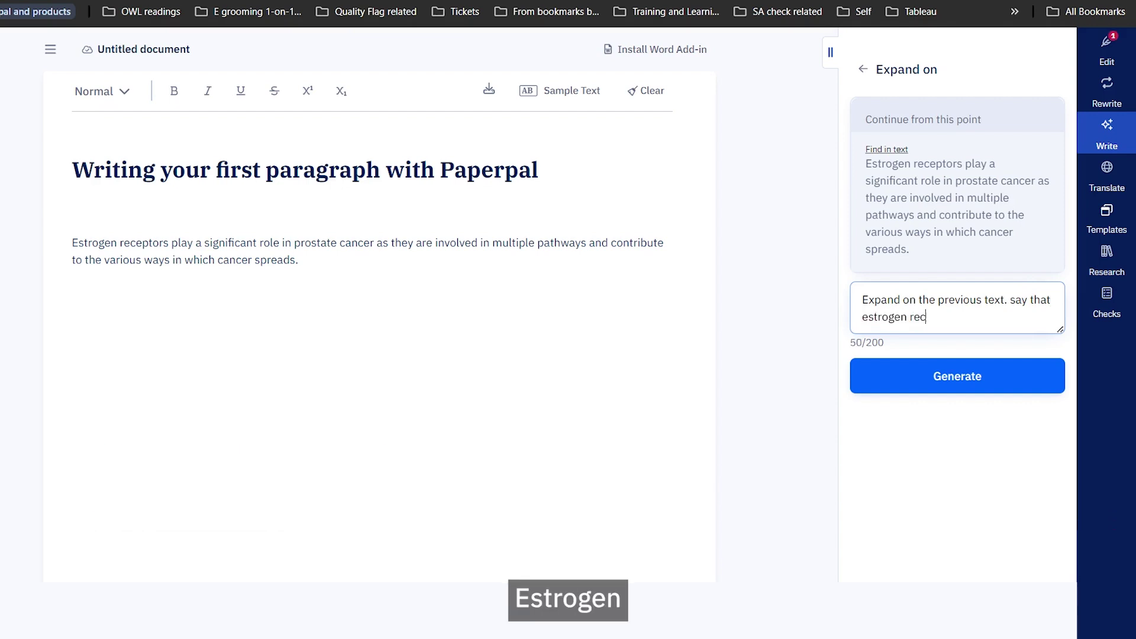
pyautogui.write('eptors in pros')
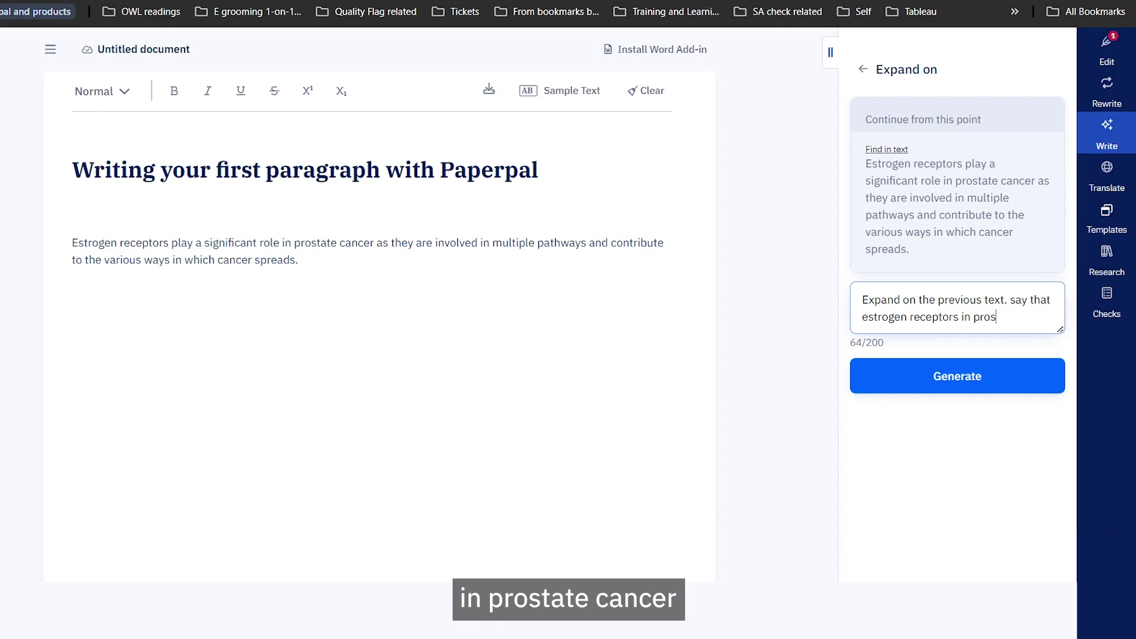
pyautogui.write('tate cancer ')
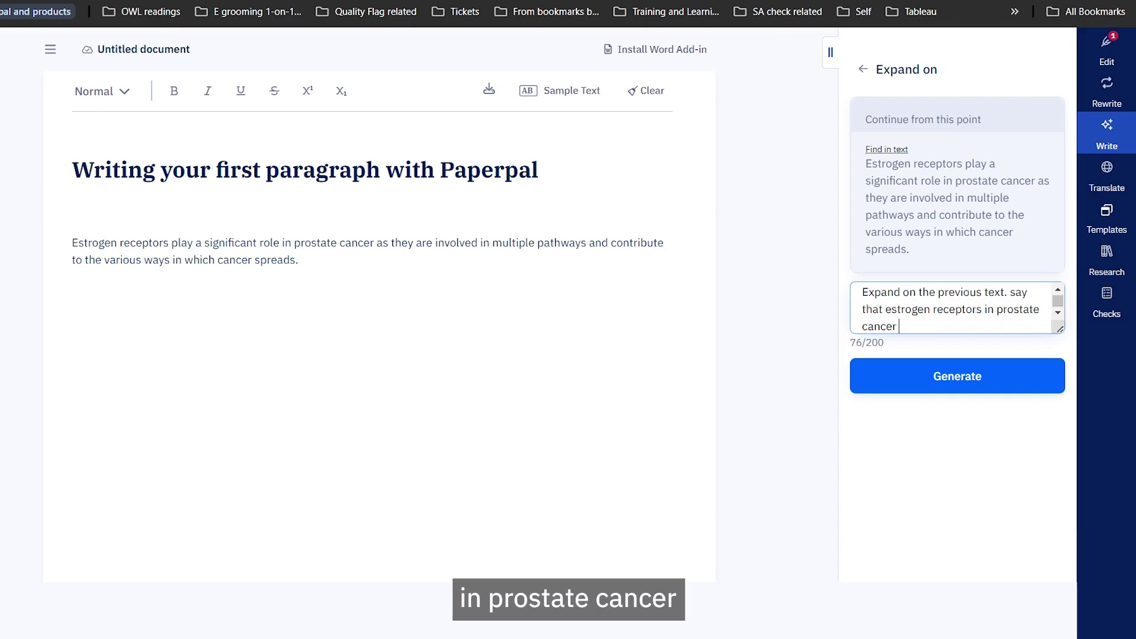
pyautogui.write('have complic')
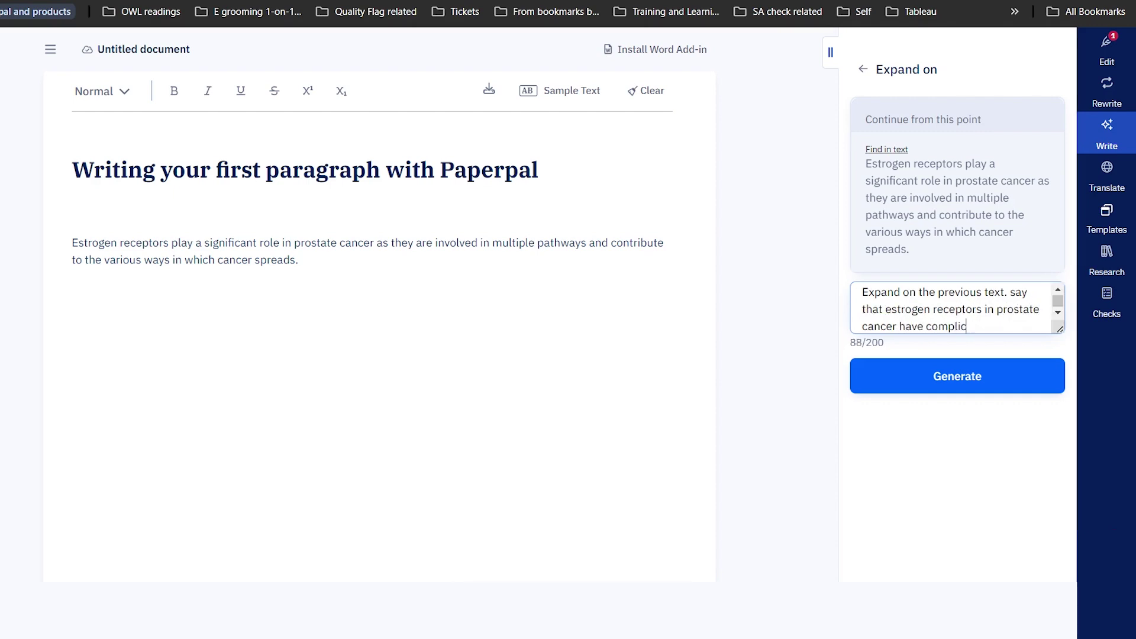
pyautogui.write('ated signaling mechanism')
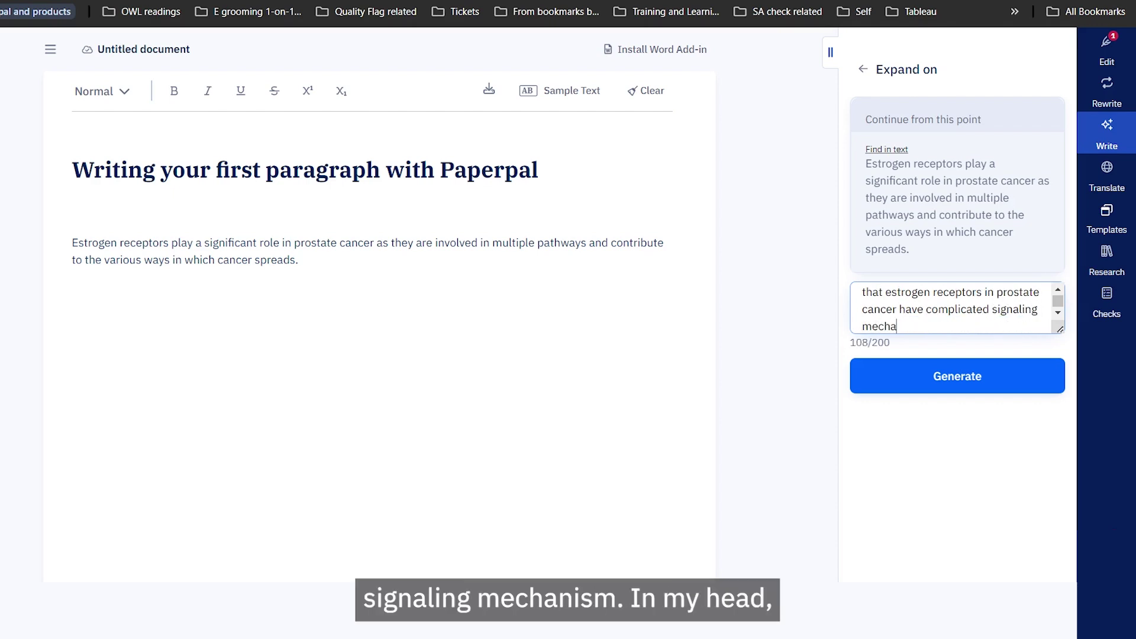
pyautogui.click(982, 375)
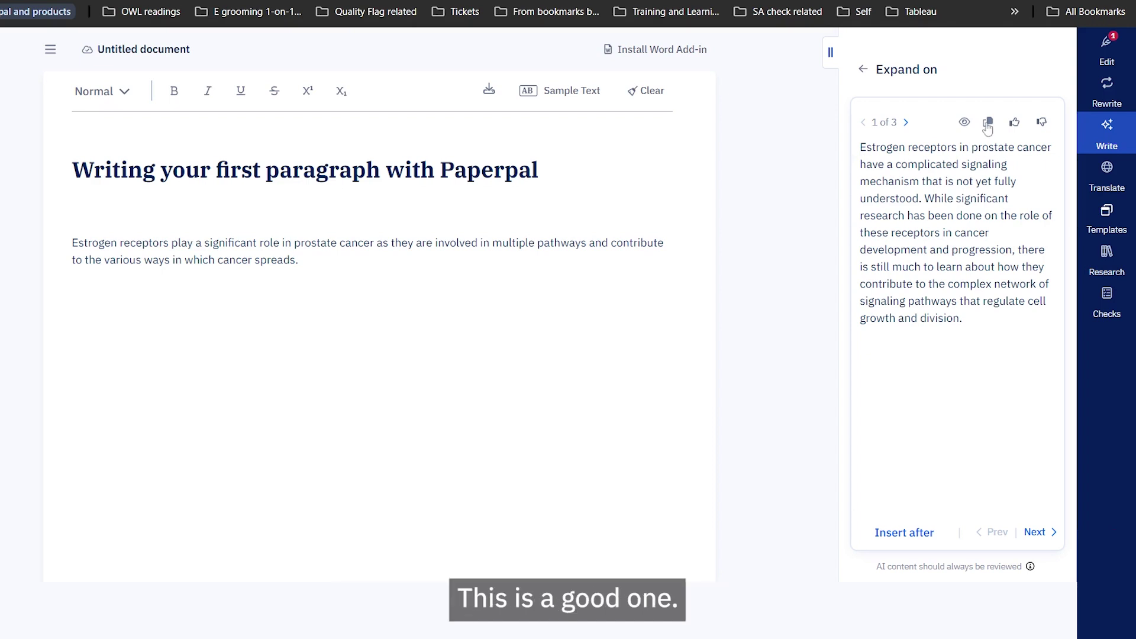
# Copy the first and second generated suggestions into the document, one below the other, beneath the opening sentence.
pyautogui.click(987, 122)
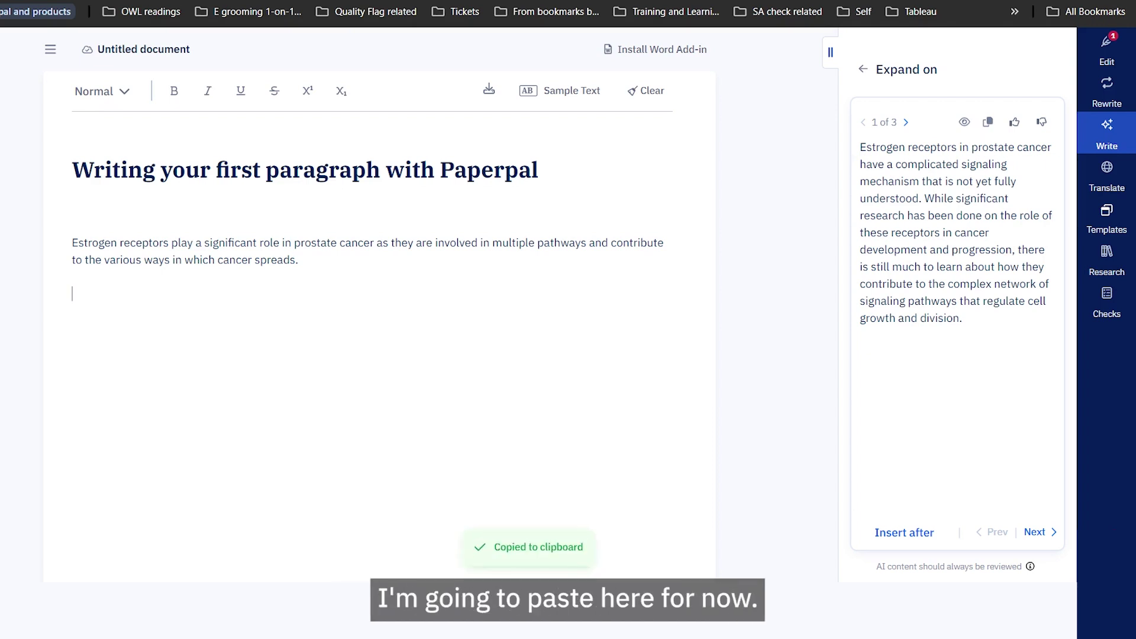
pyautogui.hotkey('ctrl', 'v')
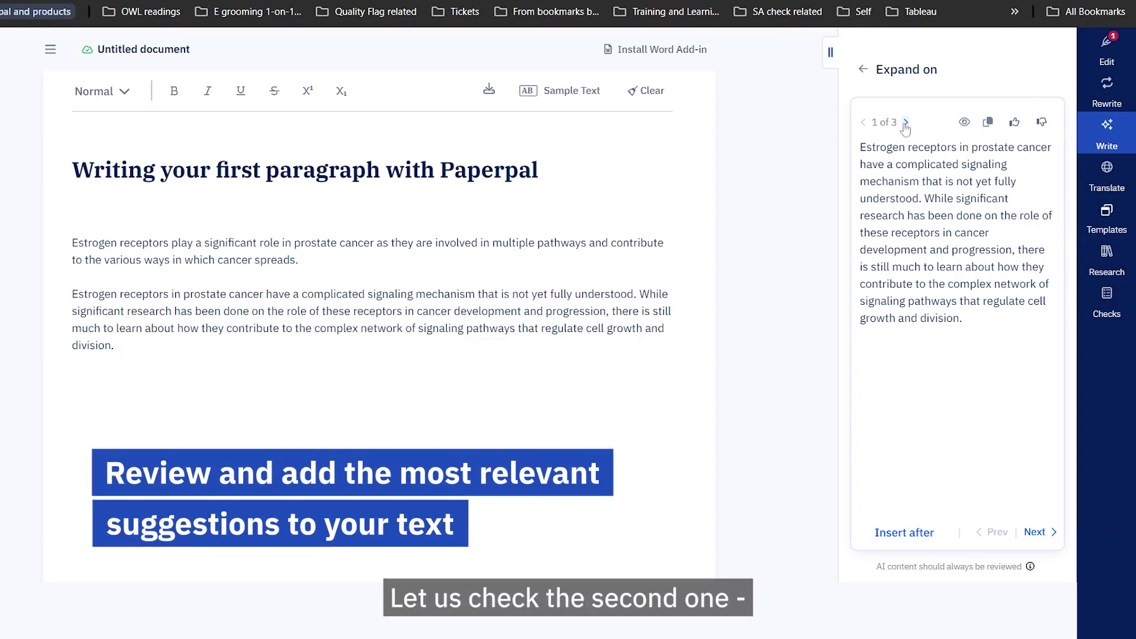
pyautogui.click(905, 123)
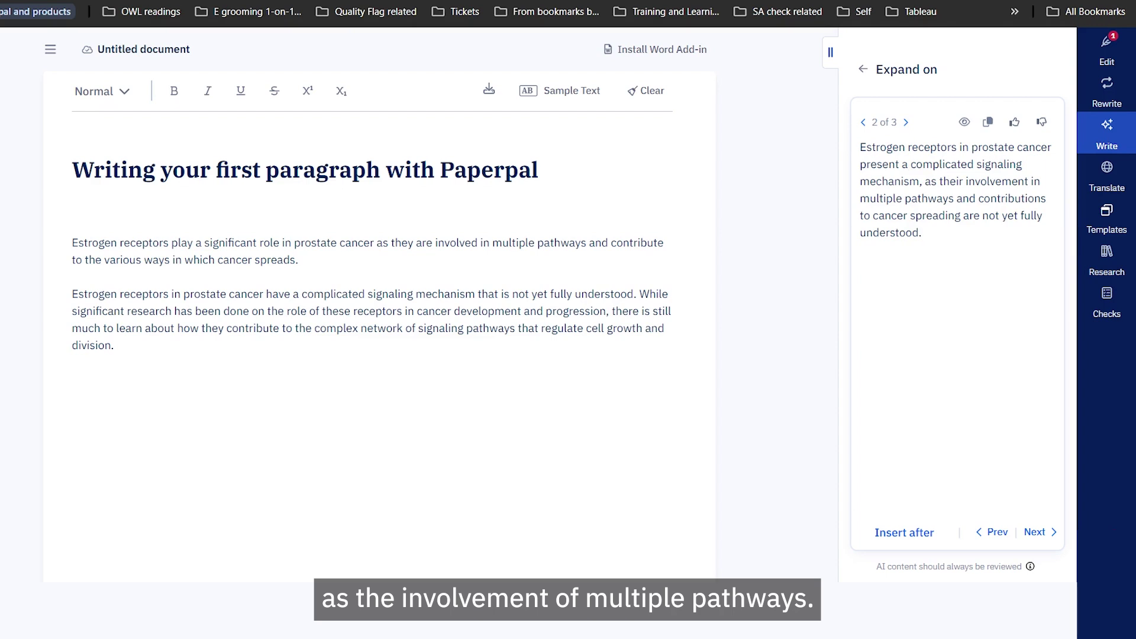
pyautogui.click(989, 122)
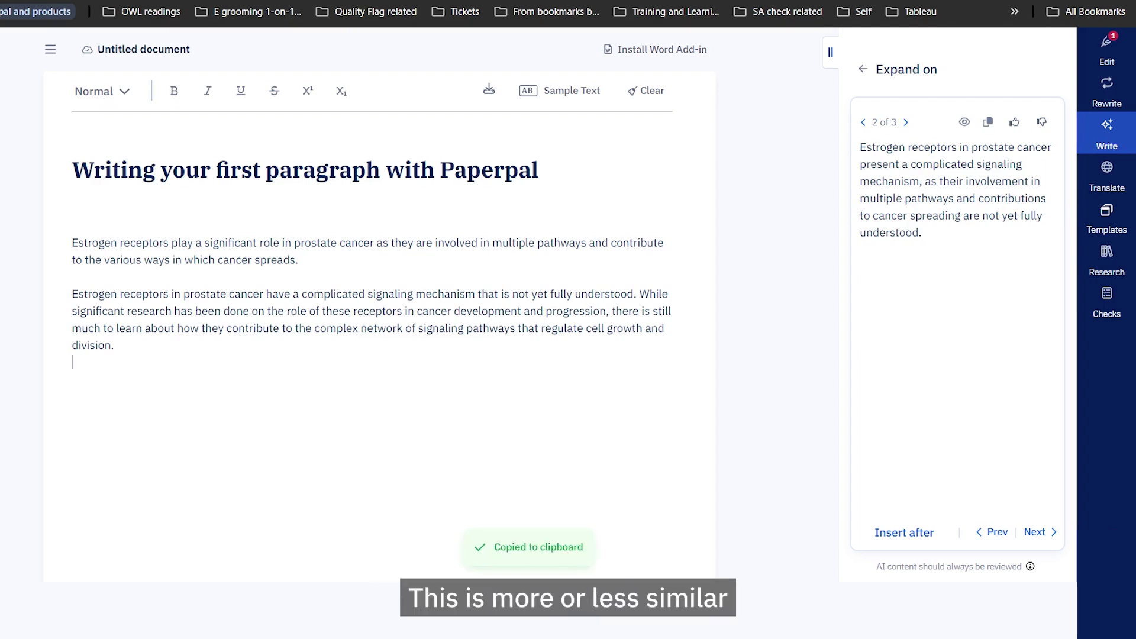
pyautogui.click(72, 362)
pyautogui.hotkey('ctrl', 'v')
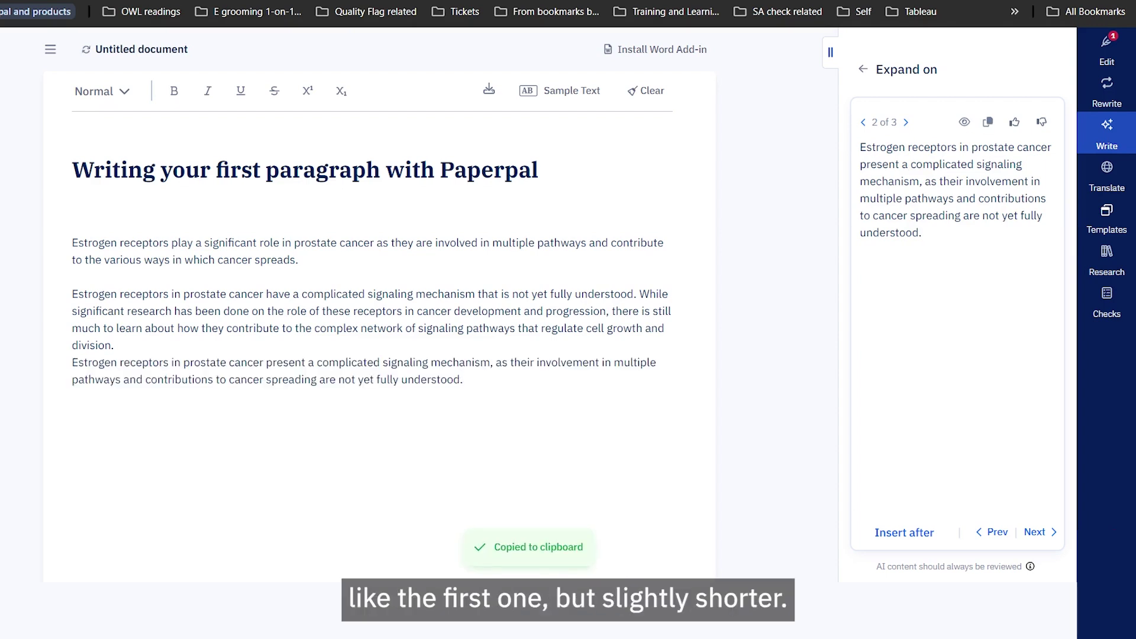
# Copy the third generated suggestion onto a new line below the two suggestions already pasted.
pyautogui.press('Return')
pyautogui.click(905, 122)
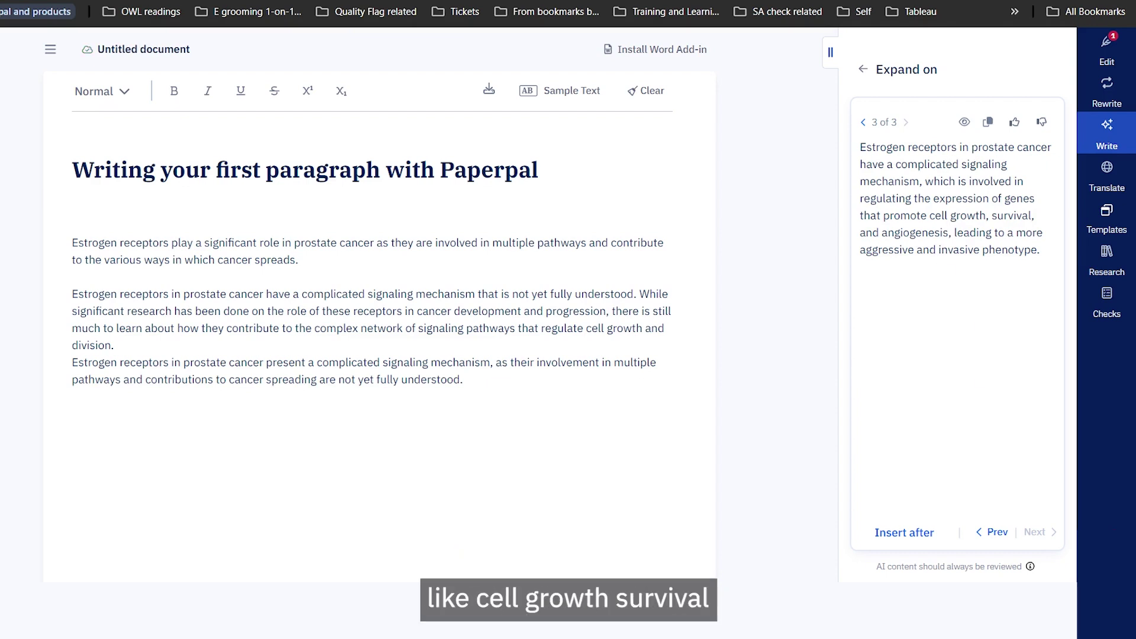
pyautogui.click(988, 122)
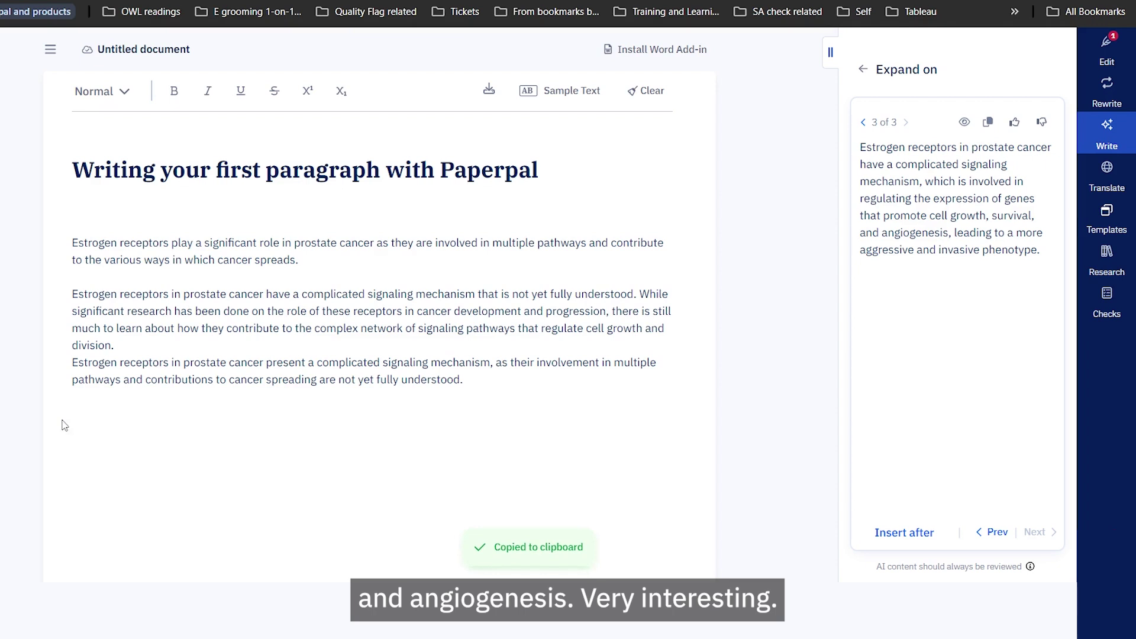
pyautogui.hotkey('ctrl', 'v')
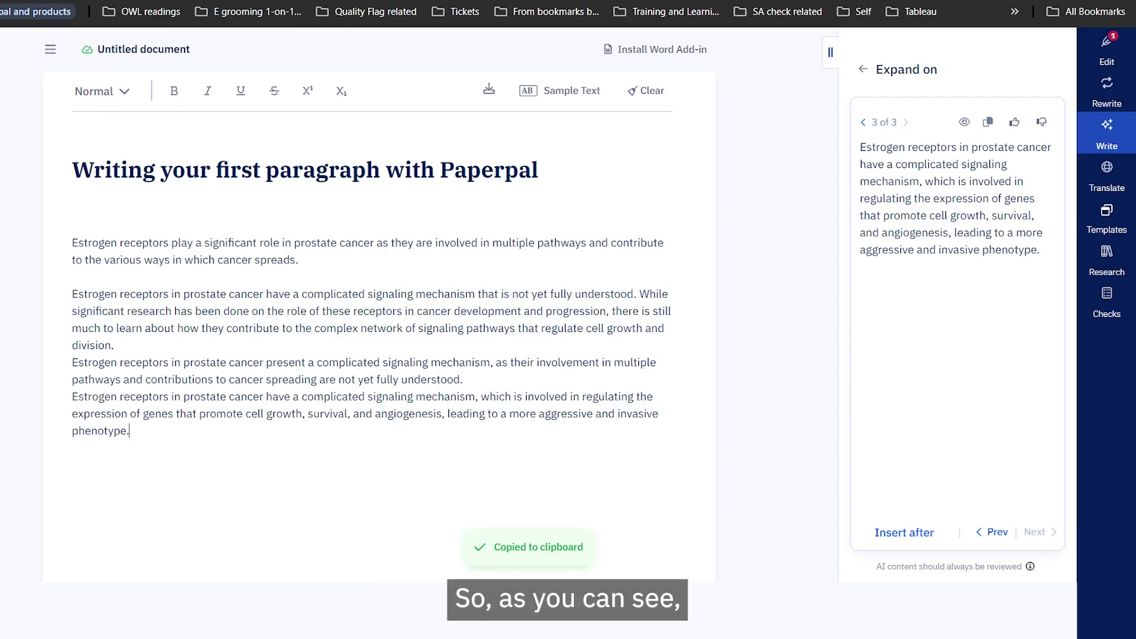
# Move the third pasted suggestion, ending in "invasive phenotype", directly after the opening sentence in the first paragraph.
pyautogui.moveTo(72, 243); pyautogui.dragTo(299, 260)
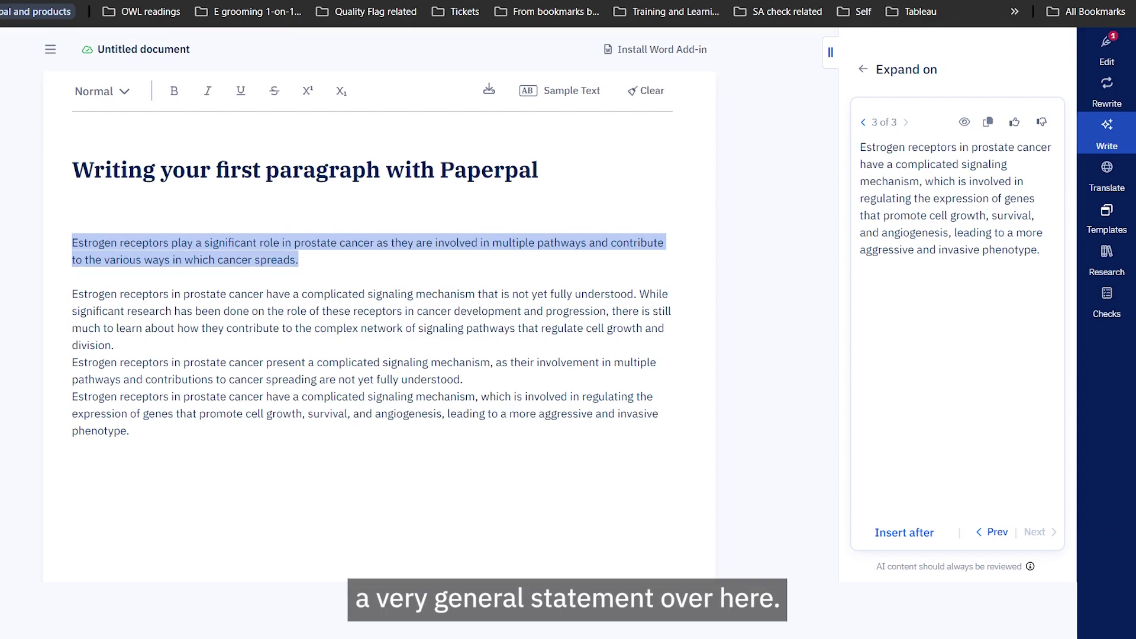
pyautogui.click(299, 260)
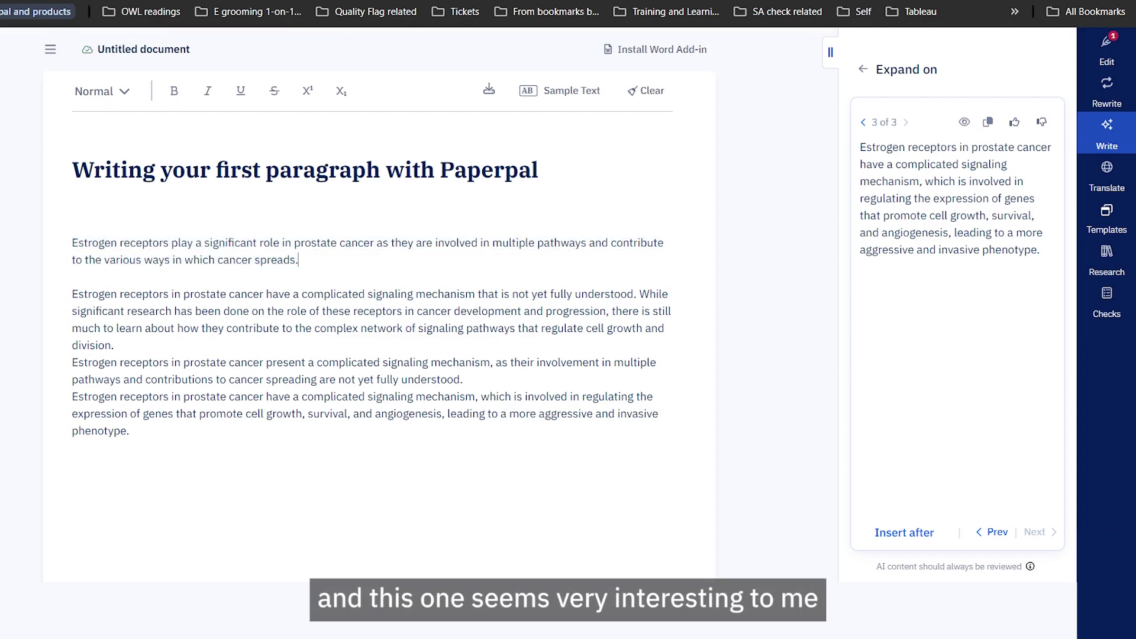
pyautogui.moveTo(73, 396); pyautogui.dragTo(129, 431)
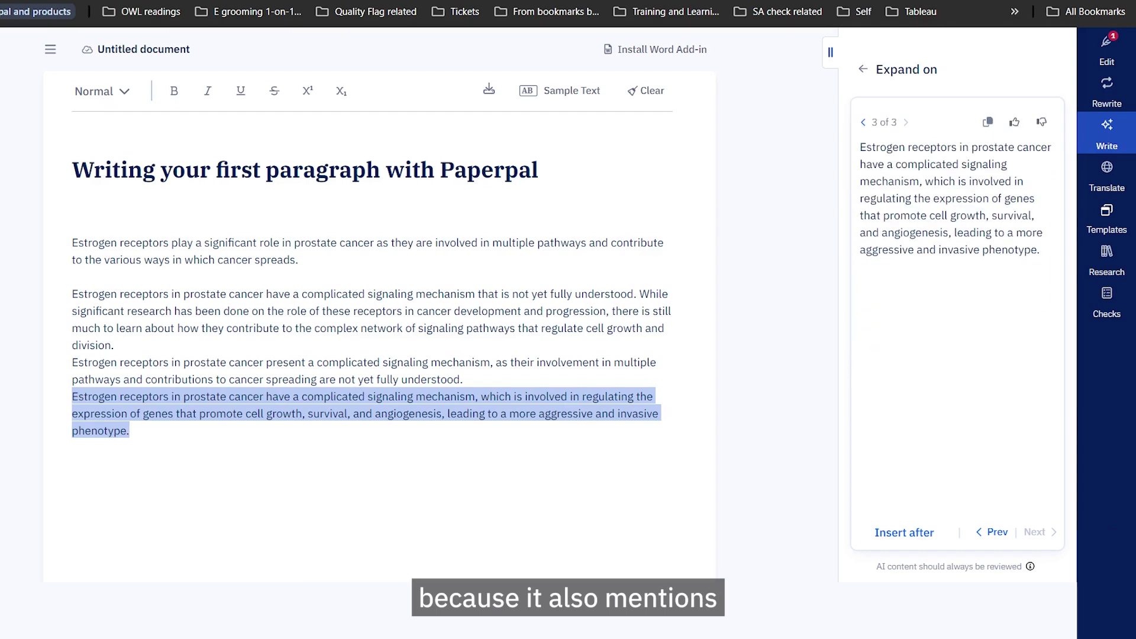
pyautogui.press('BackSpace')
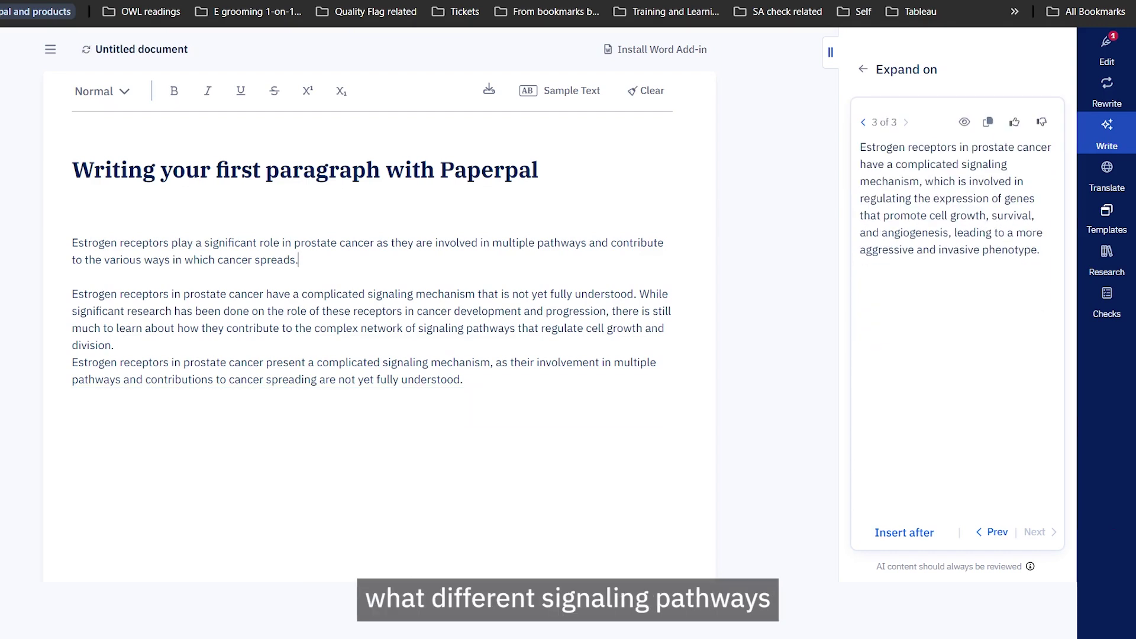
pyautogui.hotkey('ctrl', 'v')
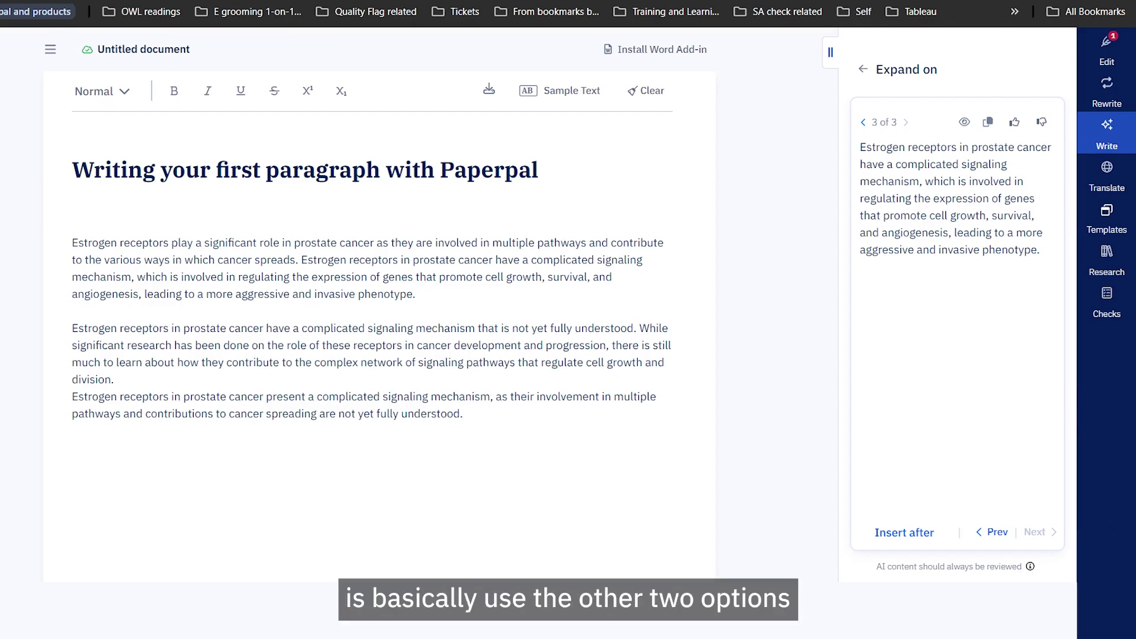
pyautogui.moveTo(72, 328); pyautogui.dragTo(463, 414)
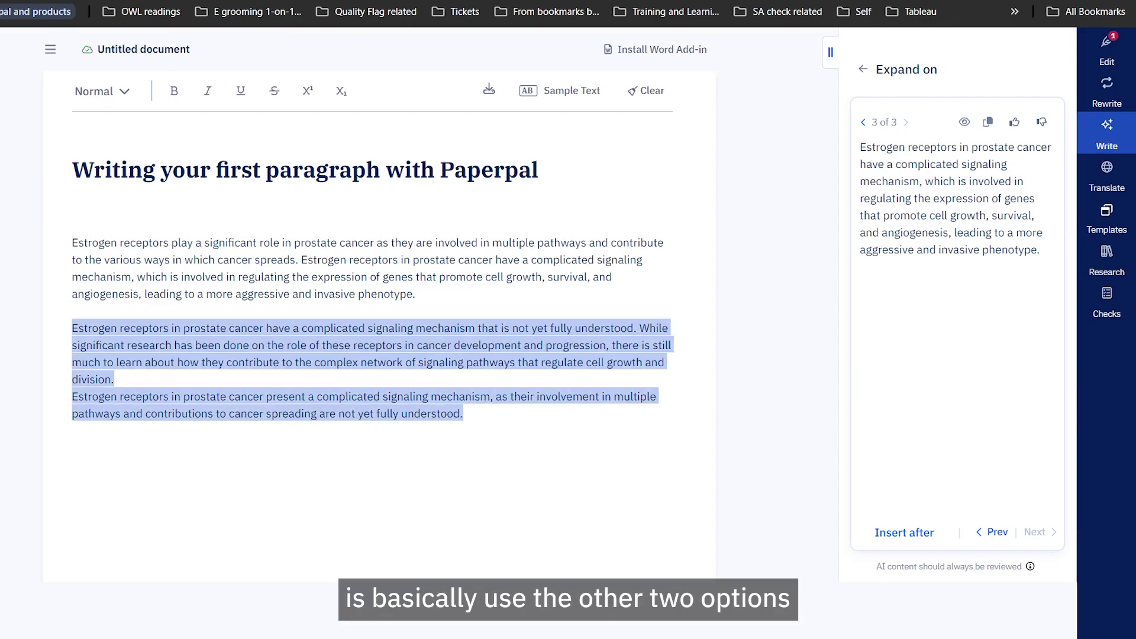
pyautogui.click(391, 294)
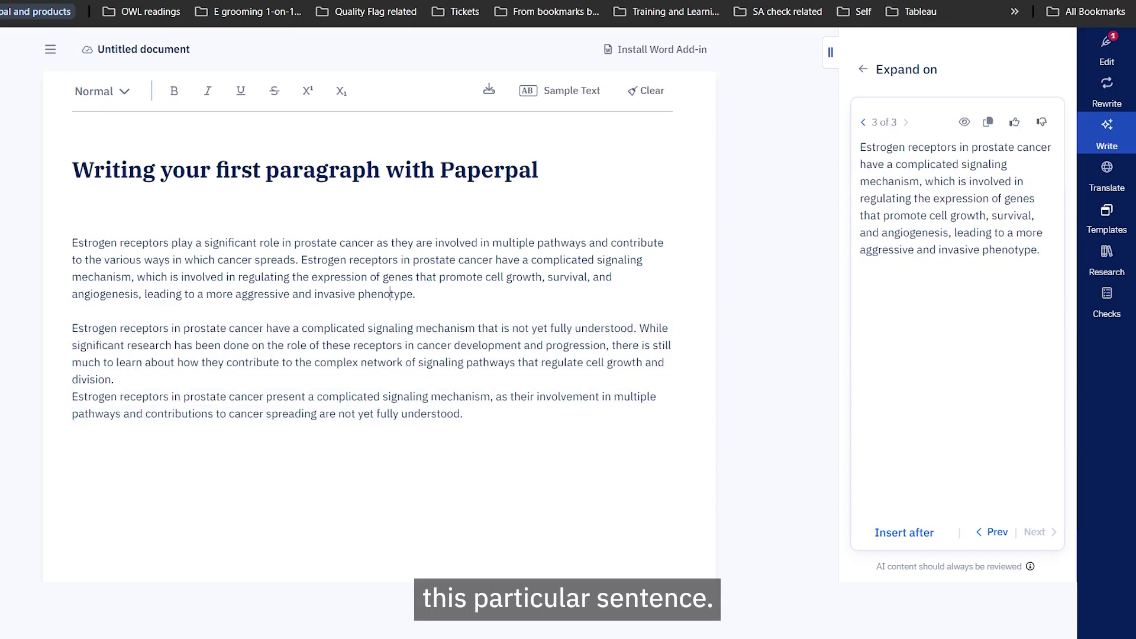
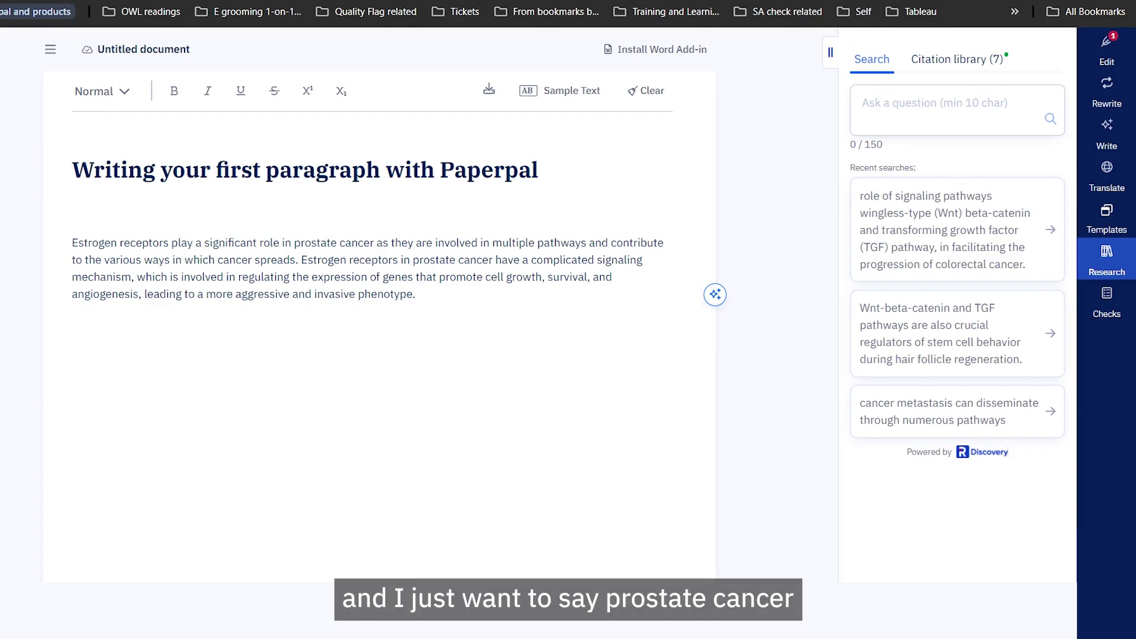
# Search Research for references using the document text from "prostate cancer have a complicated signaling mechanism" through "angiogenesis".
pyautogui.moveTo(413, 260); pyautogui.dragTo(140, 294)
pyautogui.hotkey('ctrl', 'c')
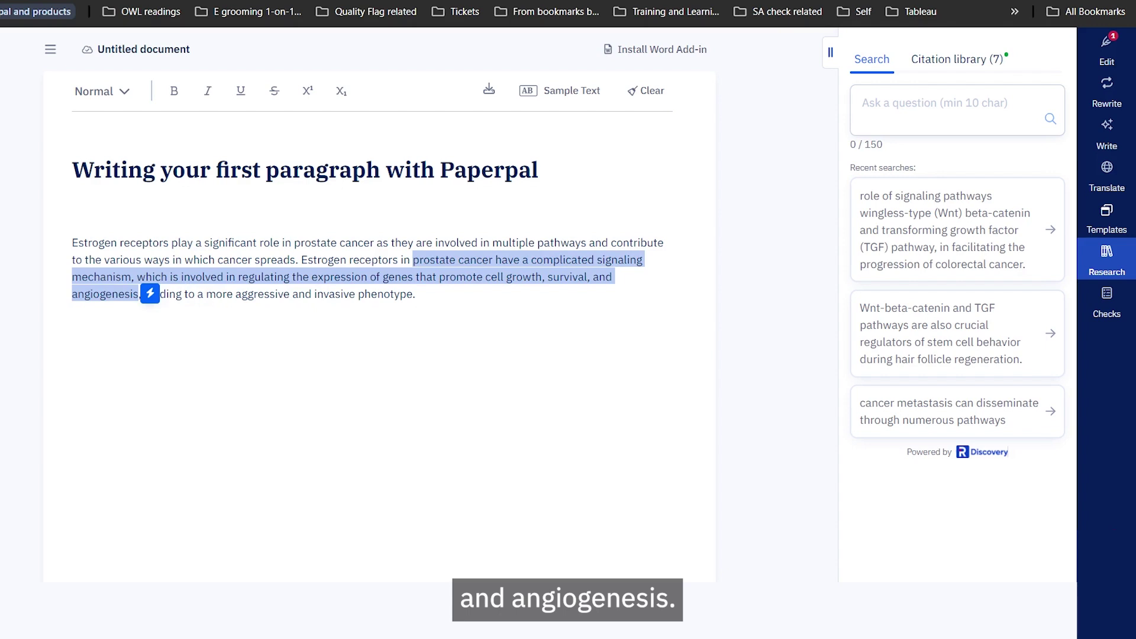
pyautogui.click(957, 110)
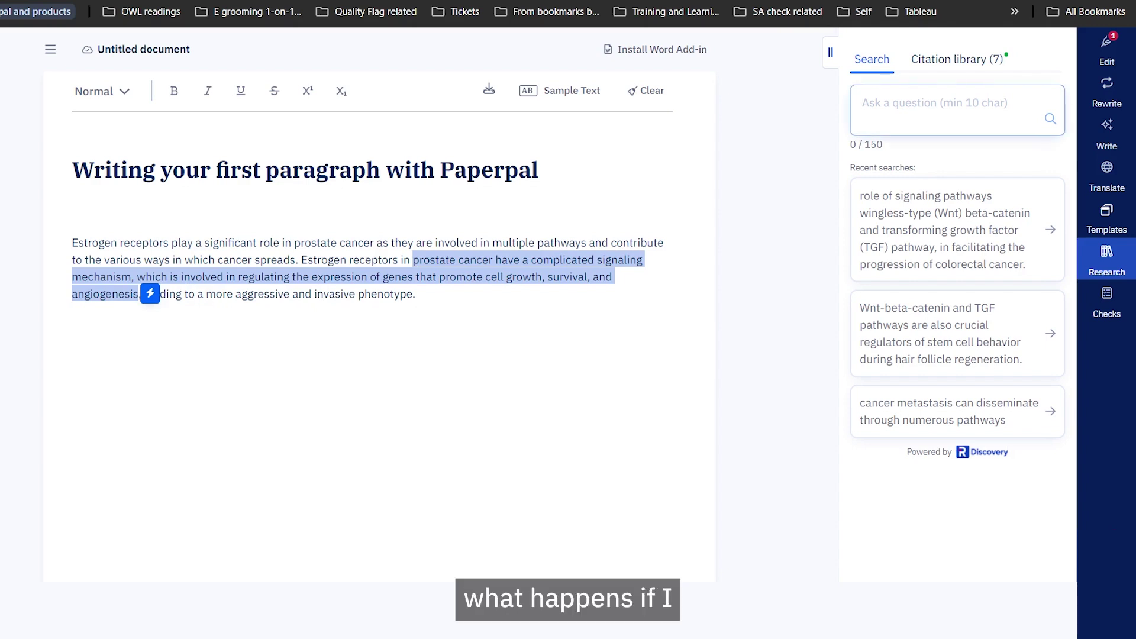
pyautogui.hotkey('ctrl', 'v')
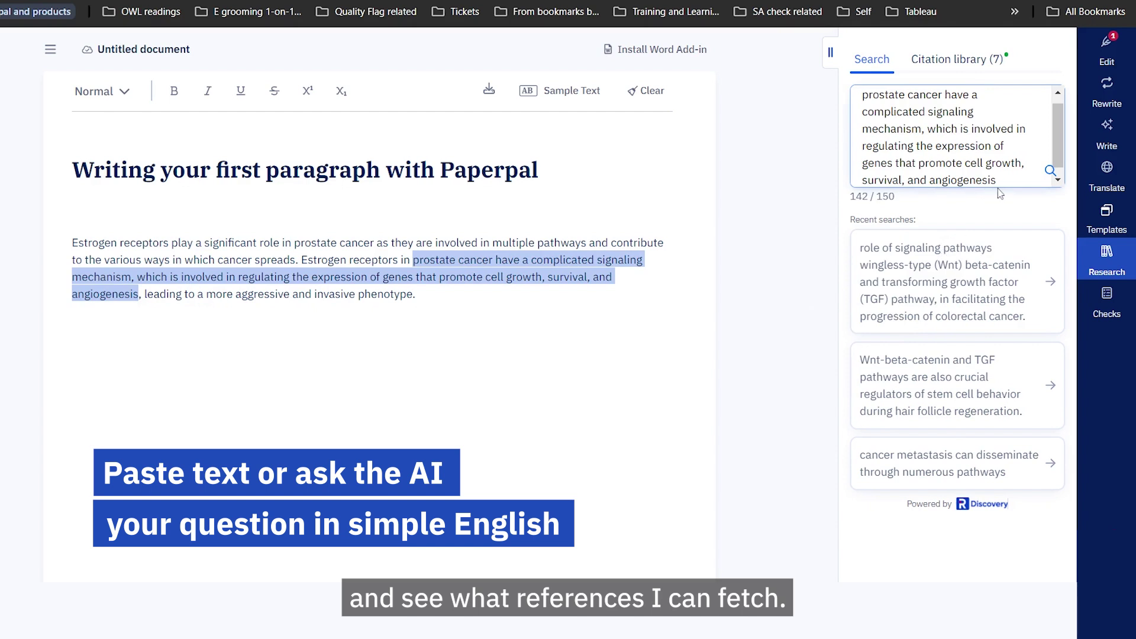
pyautogui.press('Return')
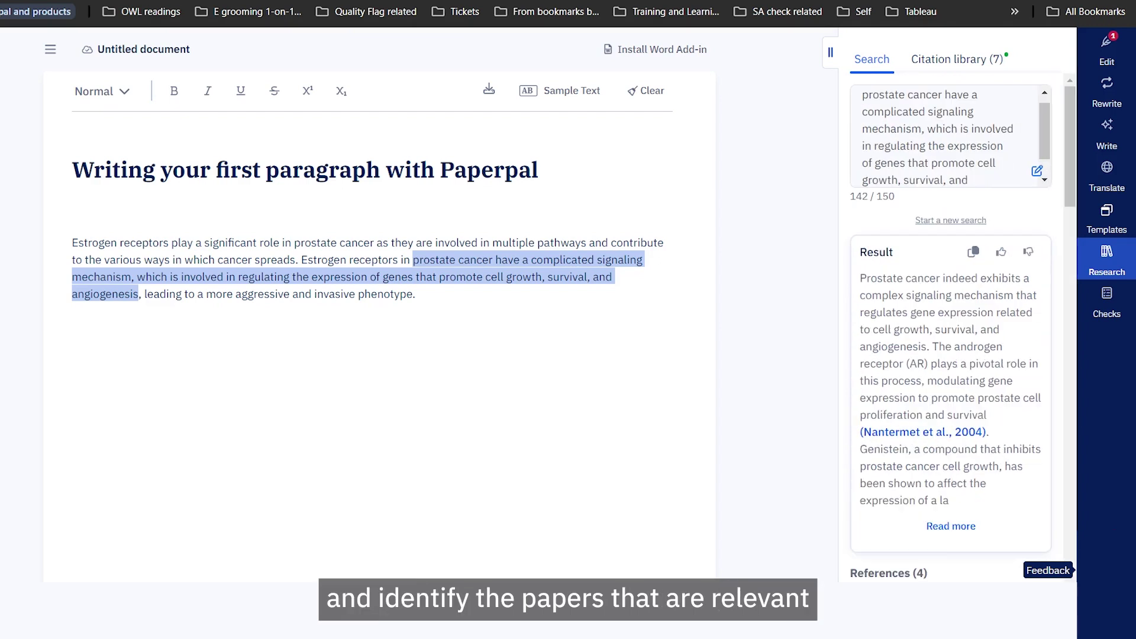
# Expand the generated research summary and read it through to its closing paragraph.
pyautogui.click(956, 528)
pyautogui.scroll(-2, 951, 325)
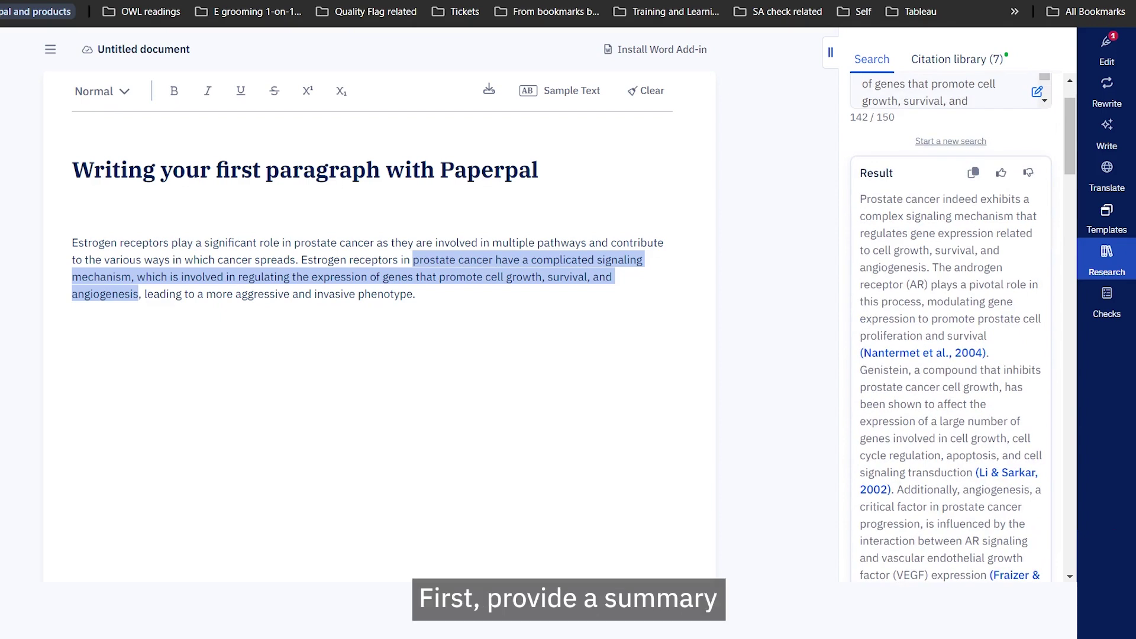
pyautogui.scroll(-10, 941, 325)
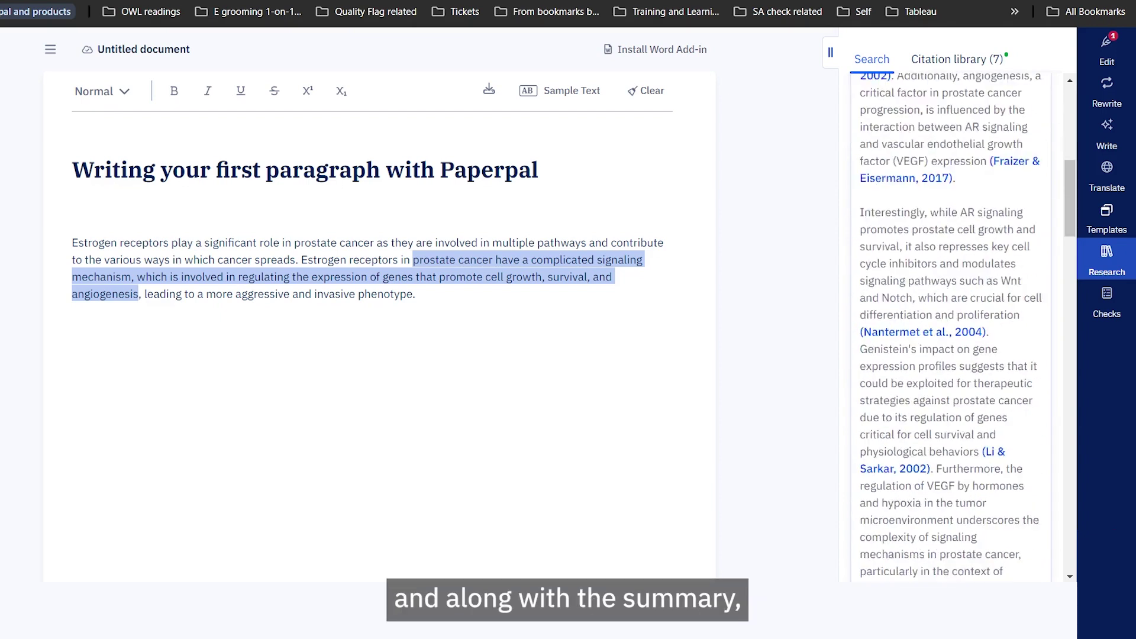
pyautogui.scroll(-5, 943, 358)
pyautogui.scroll(10, 944, 359)
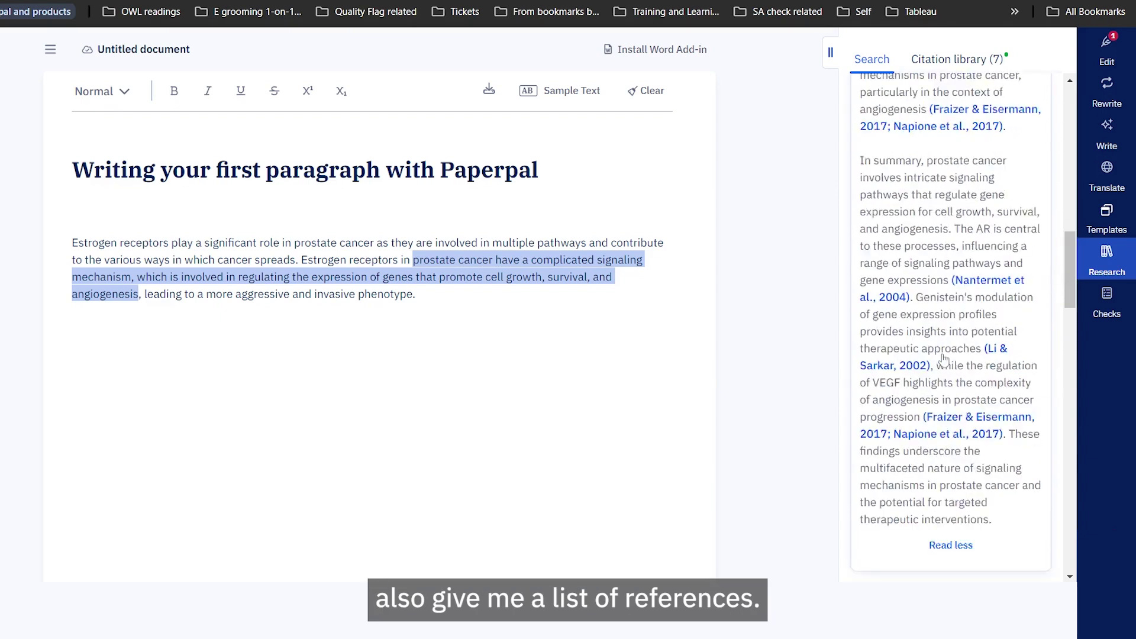
pyautogui.scroll(10, 943, 358)
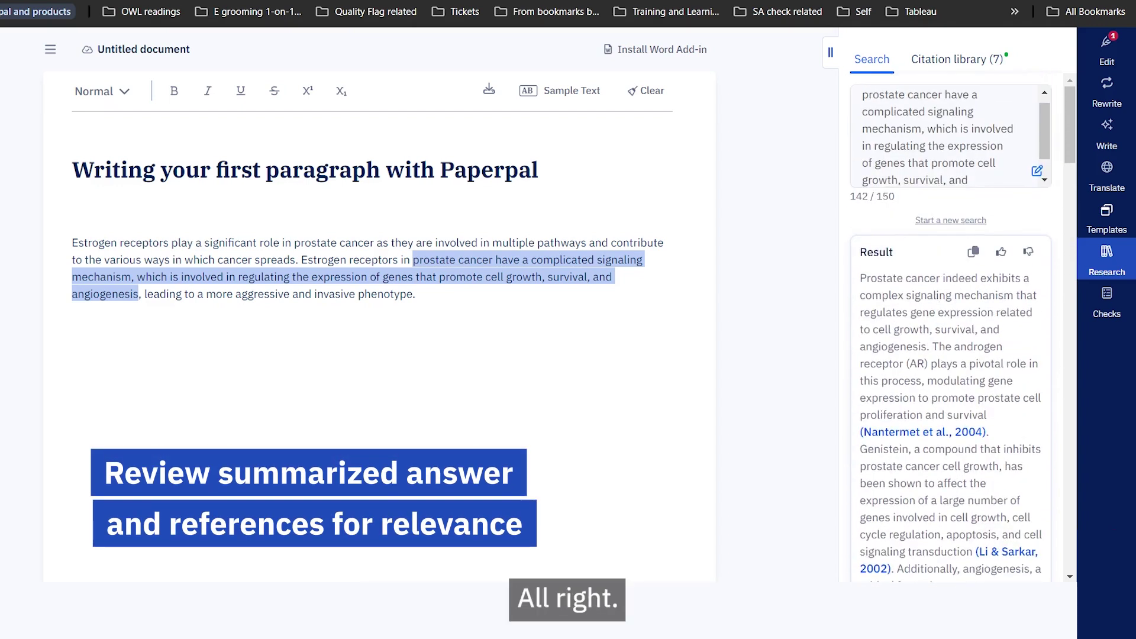
# Review the abstract of reference [1], "Identification of Genetic Pathways Activated by the Androgen Receptor", and add the article to the citation library.
pyautogui.click(949, 432)
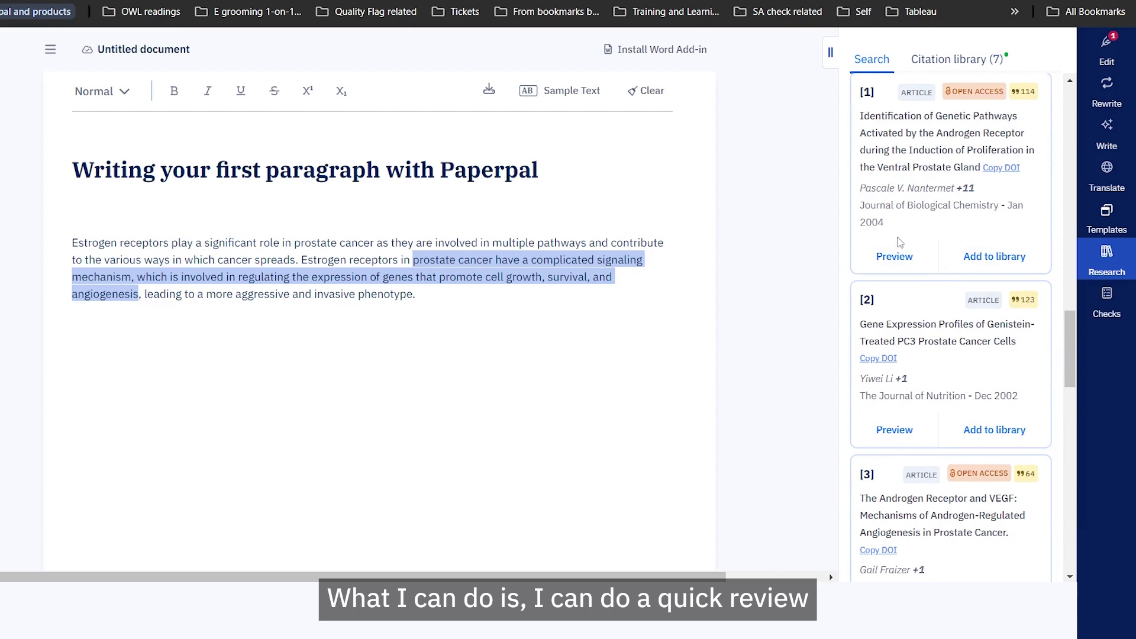
pyautogui.click(893, 260)
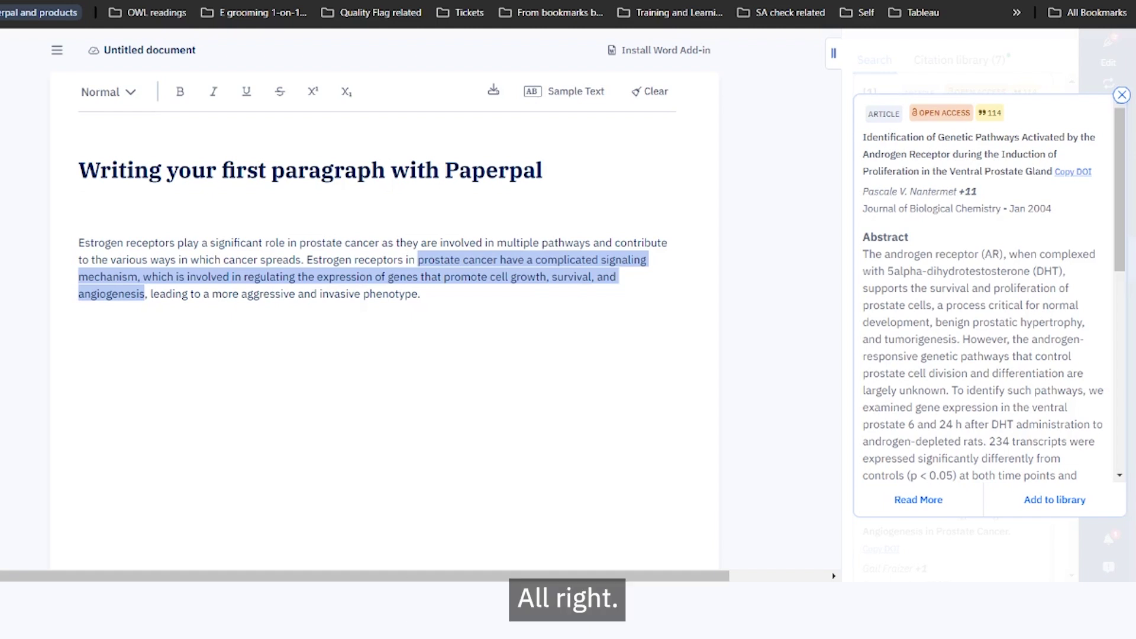
pyautogui.scroll(-10, 982, 290)
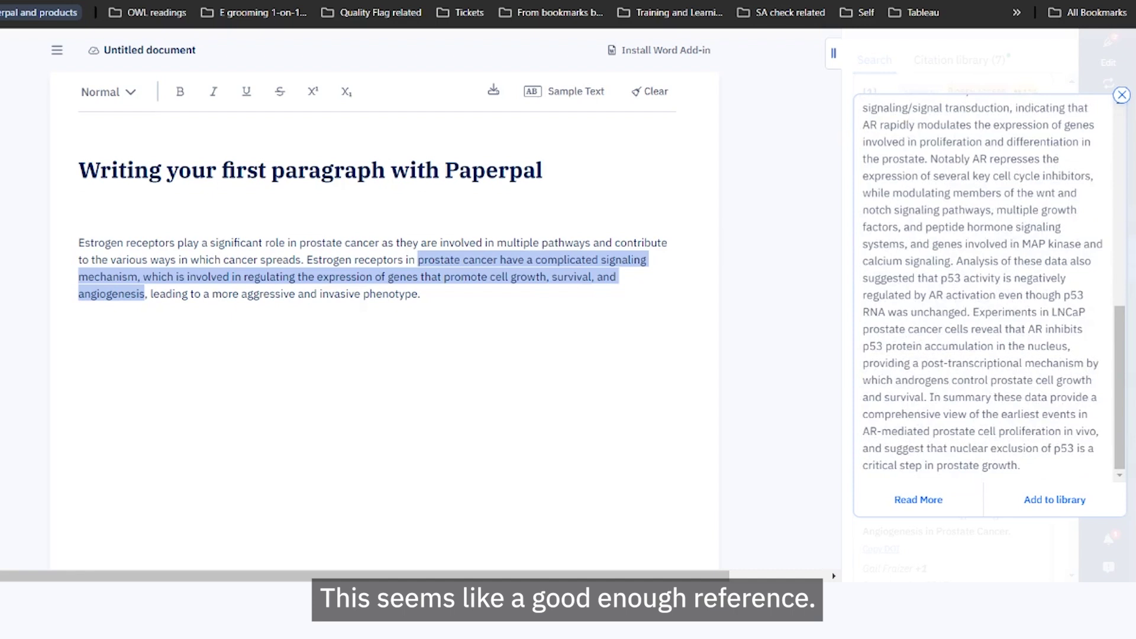
pyautogui.scroll(10, 982, 290)
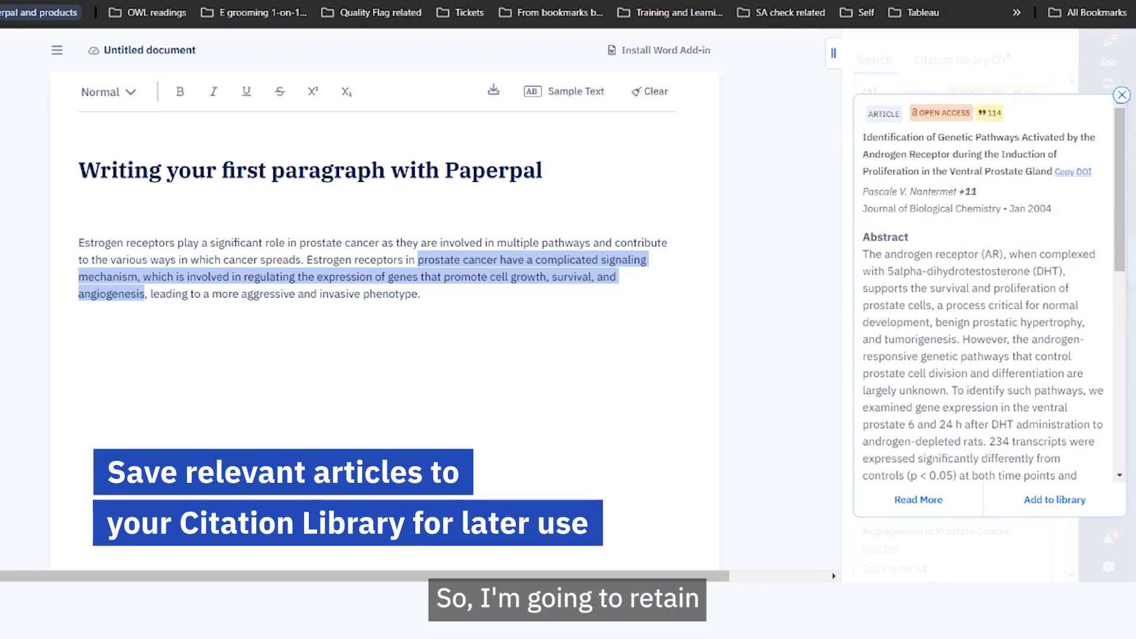
pyautogui.click(1045, 502)
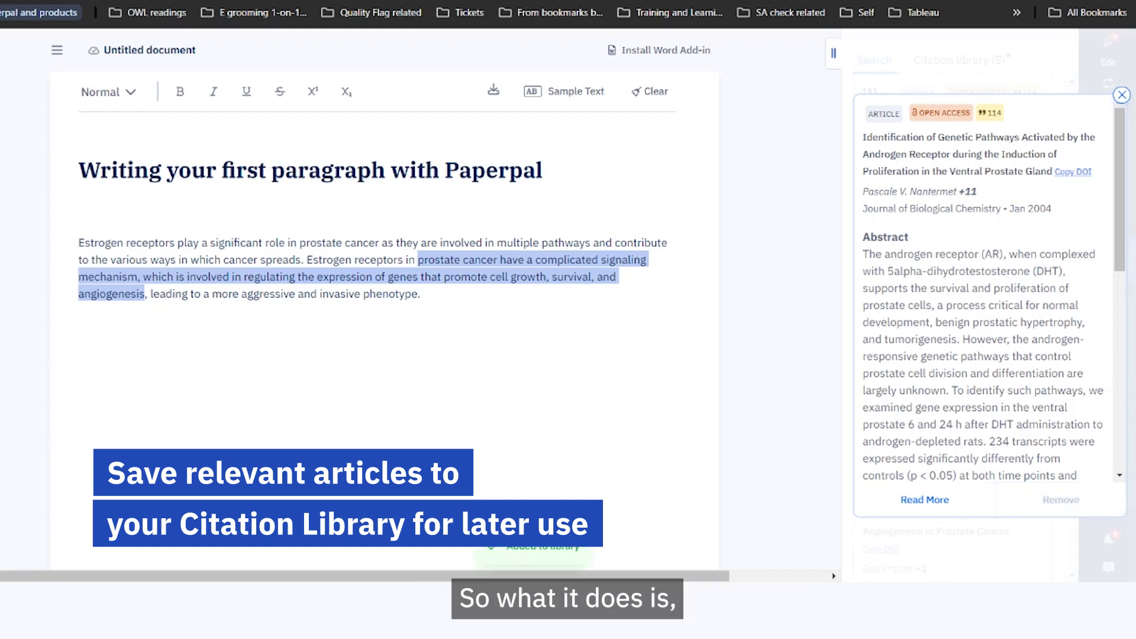
pyautogui.click(1122, 95)
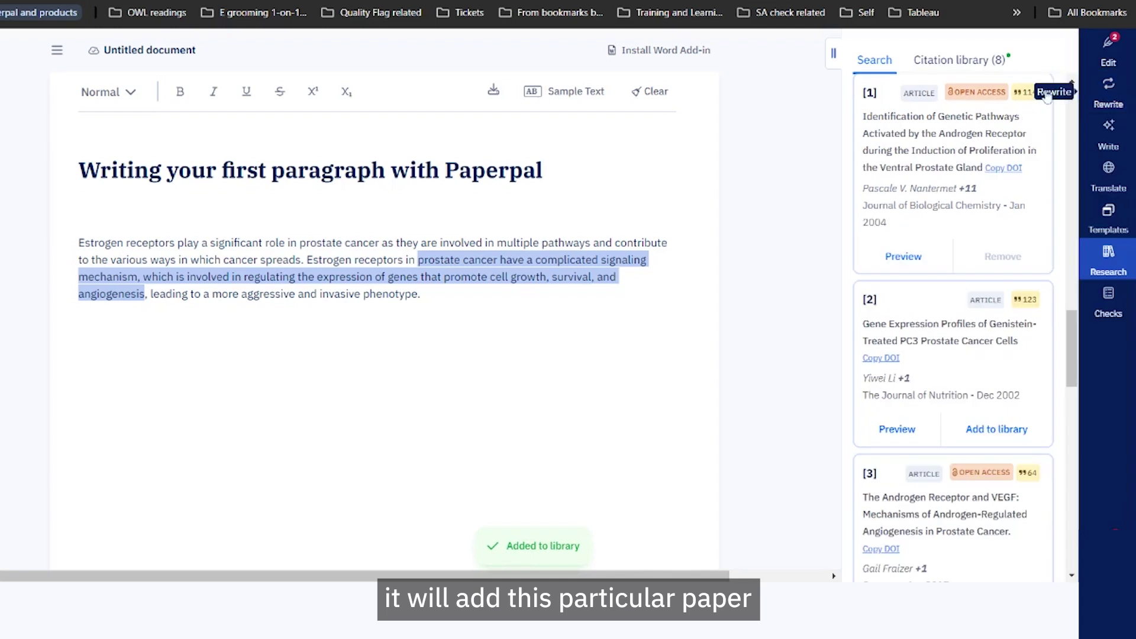
# Check the newly saved article in the citation library and return to the research search results.
pyautogui.click(979, 62)
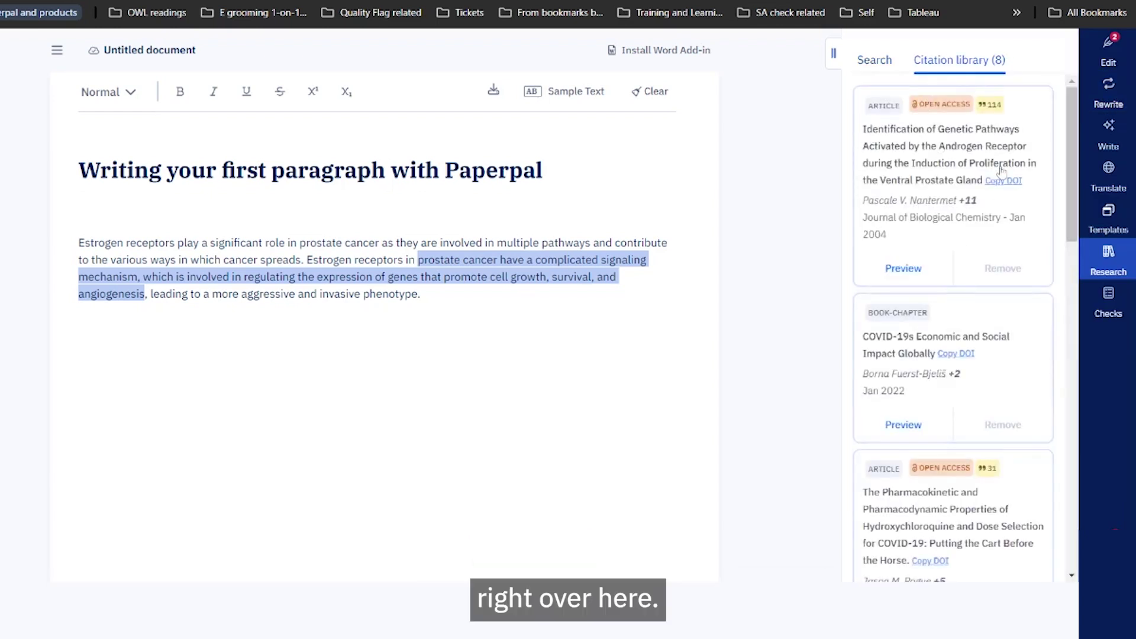
pyautogui.click(875, 60)
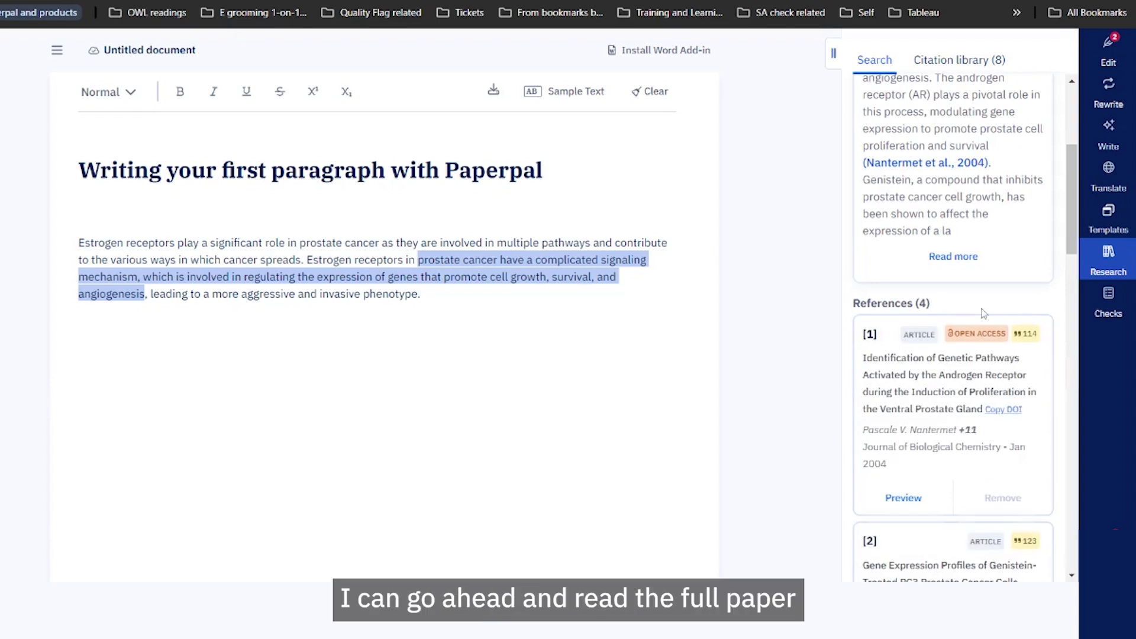
pyautogui.scroll(5, 983, 314)
pyautogui.scroll(-3, 958, 367)
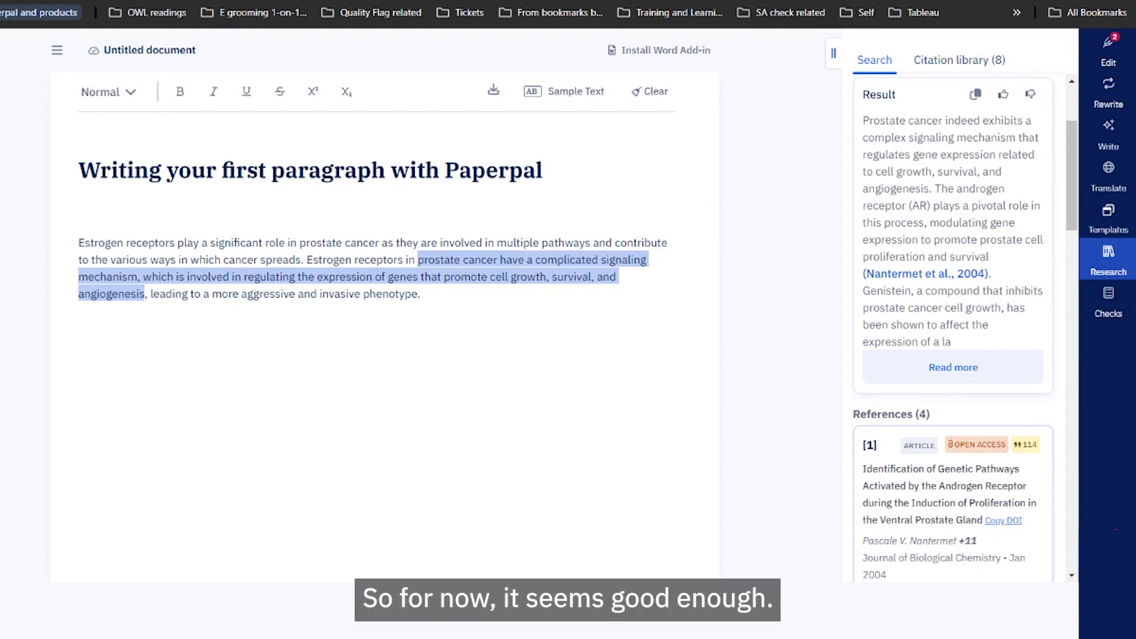
# Read the full research summary for statements on genistein, VEGF and angiogenesis that could expand the paragraph.
pyautogui.click(954, 372)
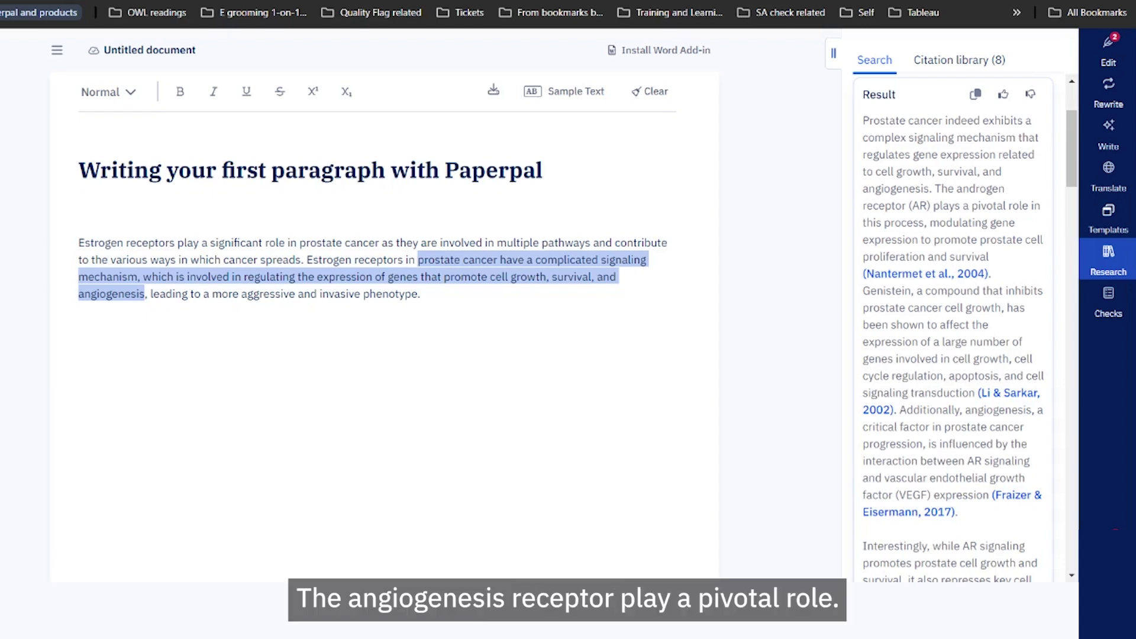
pyautogui.moveTo(863, 291); pyautogui.dragTo(949, 376)
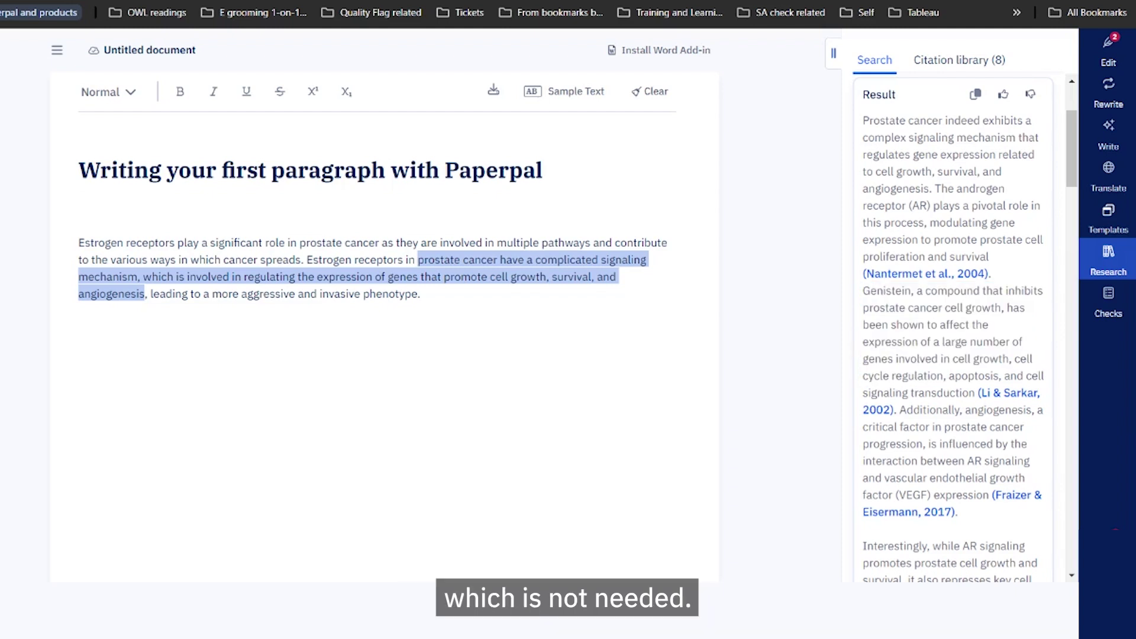
pyautogui.scroll(-3, 953, 326)
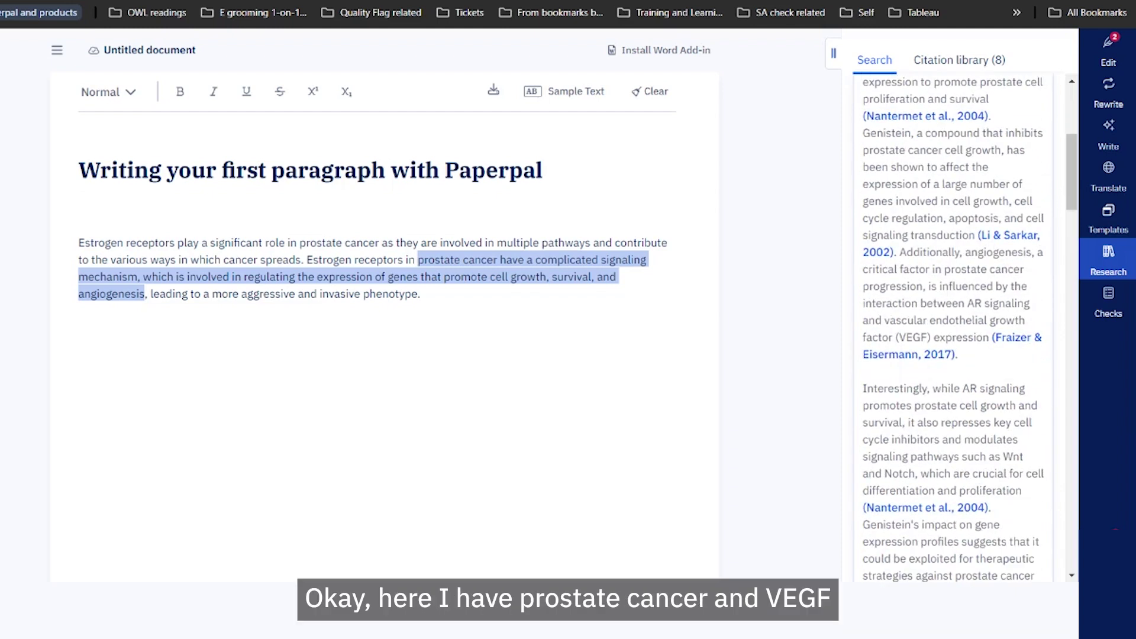
pyautogui.moveTo(884, 320); pyautogui.dragTo(939, 337)
pyautogui.scroll(-3, 969, 329)
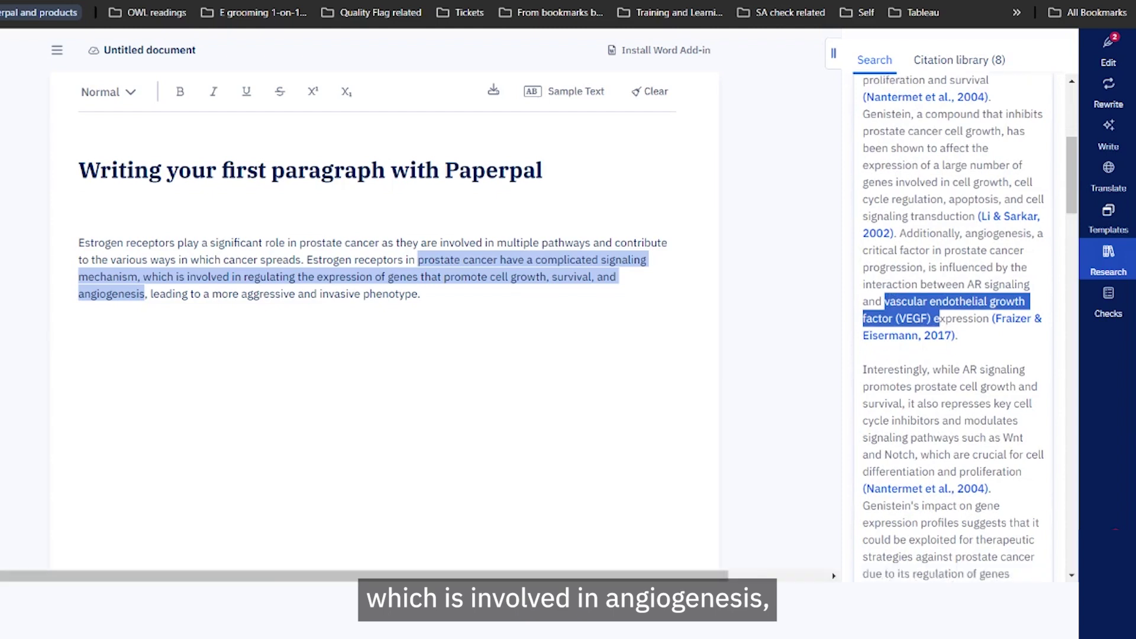
pyautogui.scroll(-9, 968, 329)
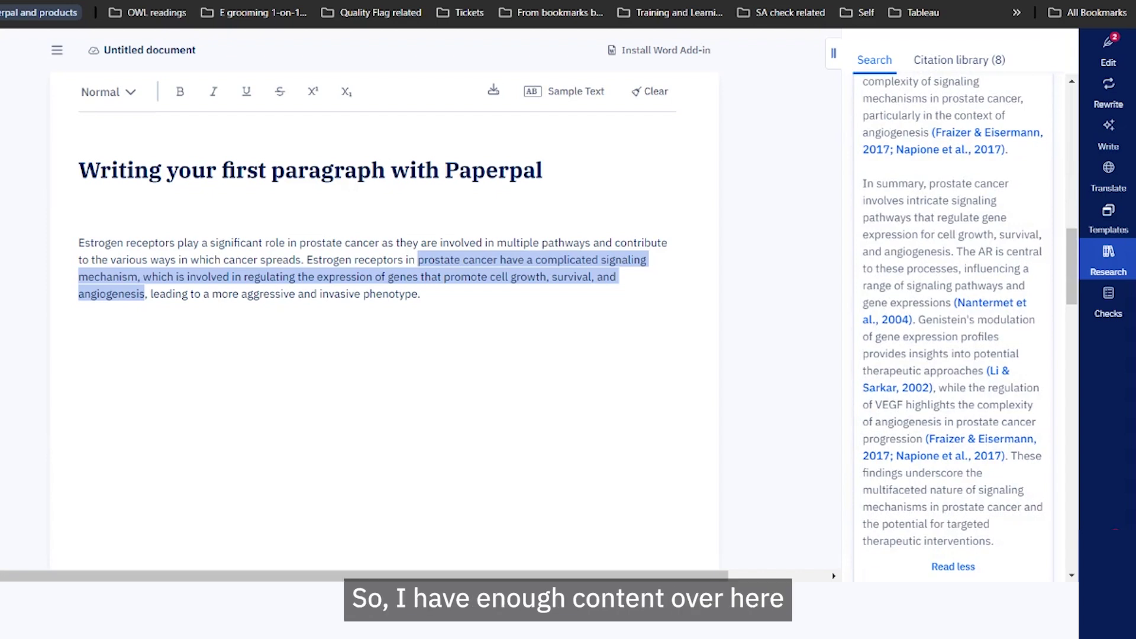
pyautogui.scroll(-1, 953, 326)
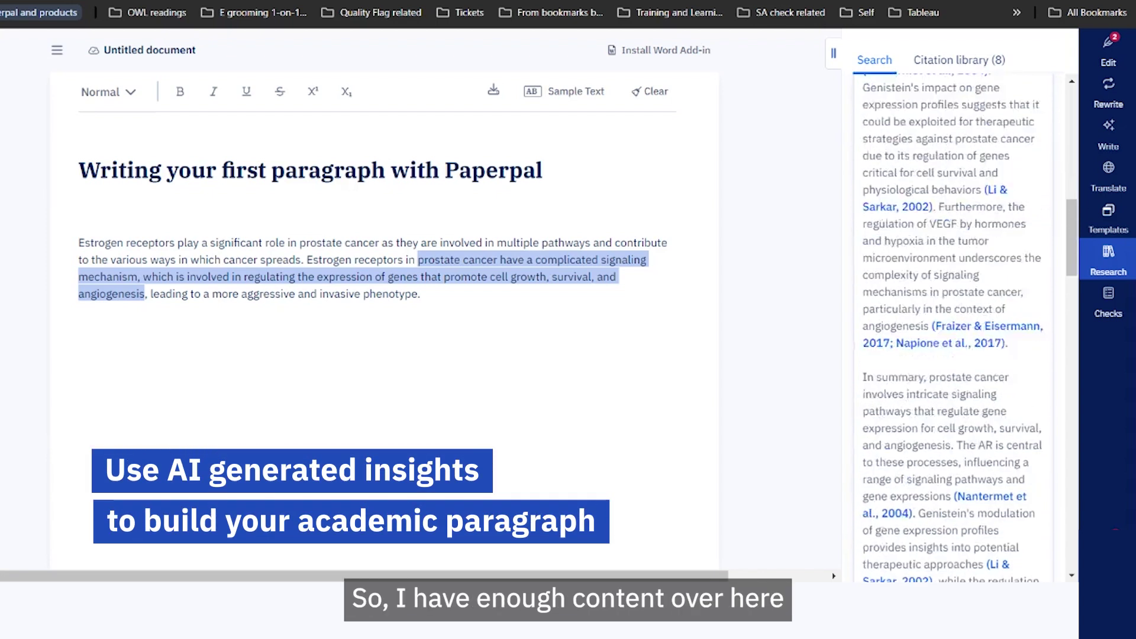
pyautogui.scroll(5, 953, 325)
# Copy the summary sentence starting "Additionally, angiogenesis, a critical factor", including its citation, to the end of the document paragraph.
pyautogui.click(420, 295)
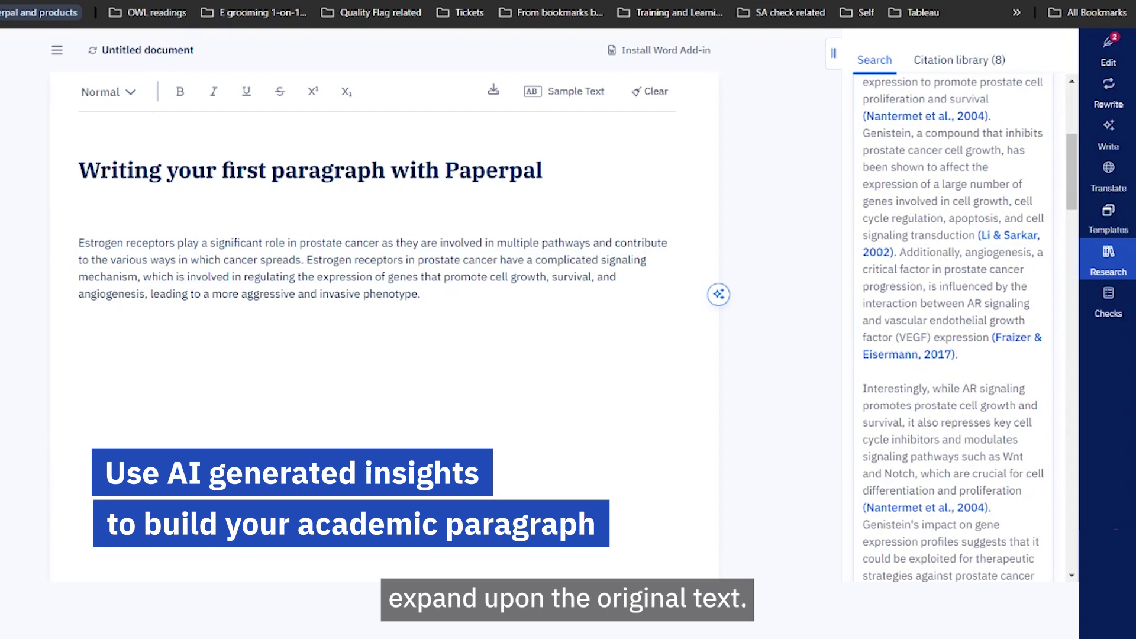
pyautogui.scroll(2, 953, 325)
pyautogui.scroll(-5, 976, 322)
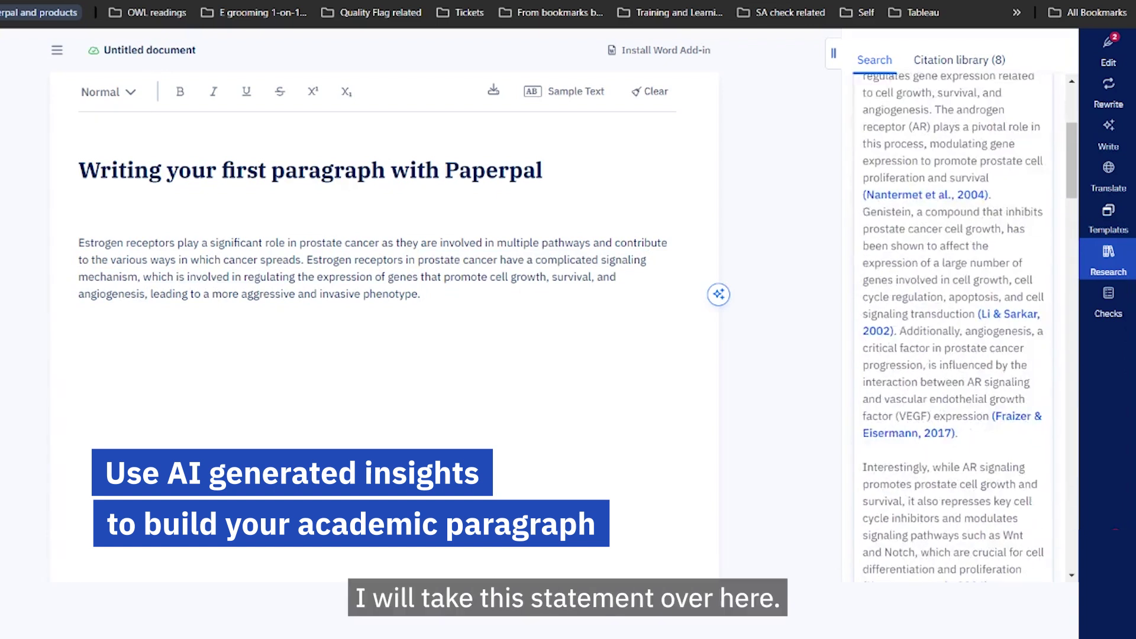
pyautogui.scroll(1, 976, 322)
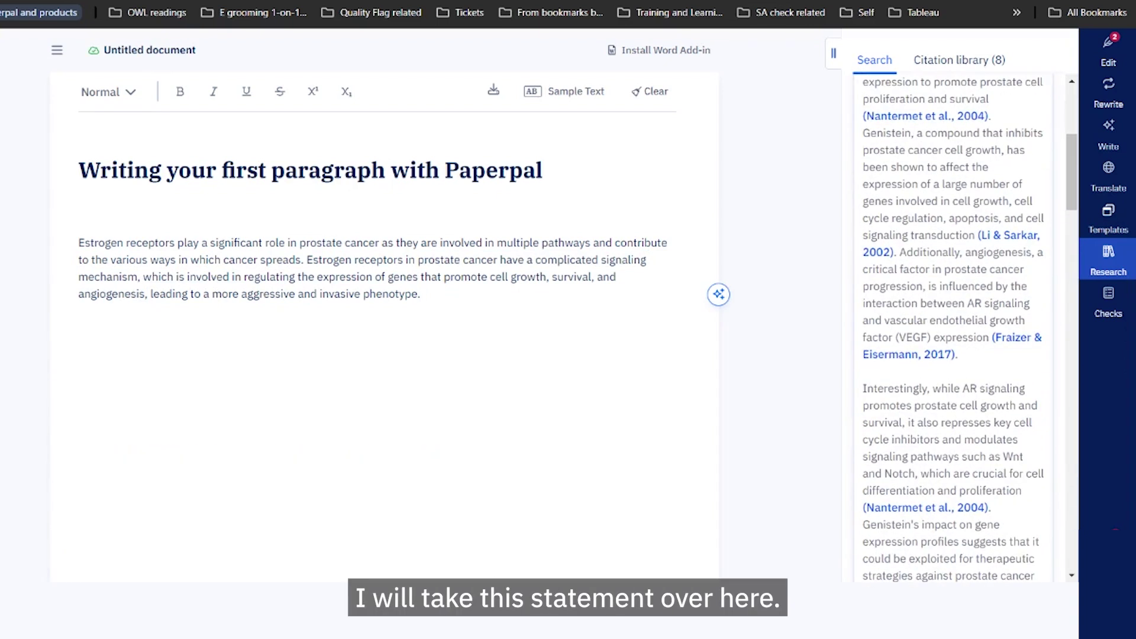
pyautogui.moveTo(863, 252); pyautogui.dragTo(987, 354)
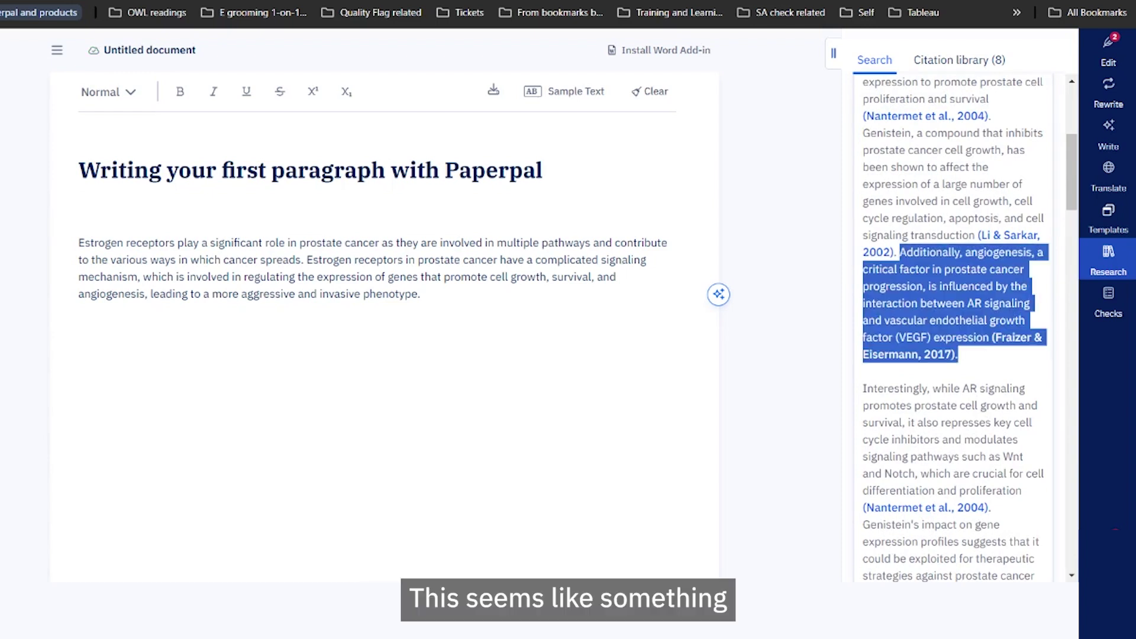
pyautogui.write('Additionally, angiogenesis, a critical factor in prostate cancer progression, is influenced by the interaction between AR signaling and vascular endothelial growth factor (VEGF) expression (Fraizer & Eisermann, 2017).')
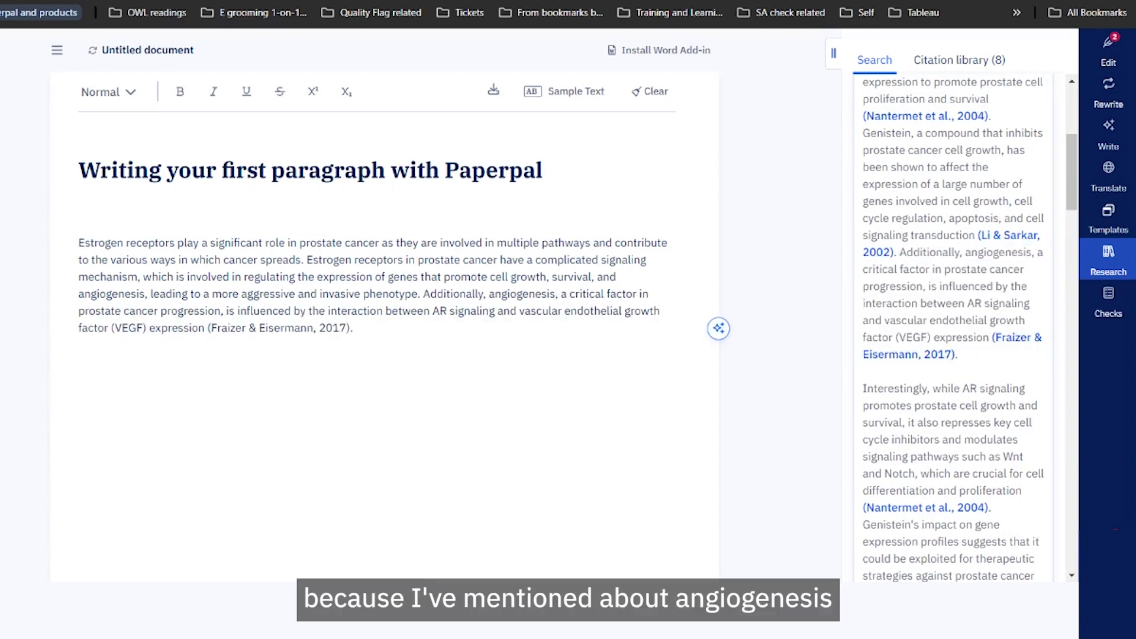
# Remove "Additionally," from the pasted sentence so that it starts with a capitalised "Angiogenesis".
pyautogui.click(149, 328)
pyautogui.click(423, 294)
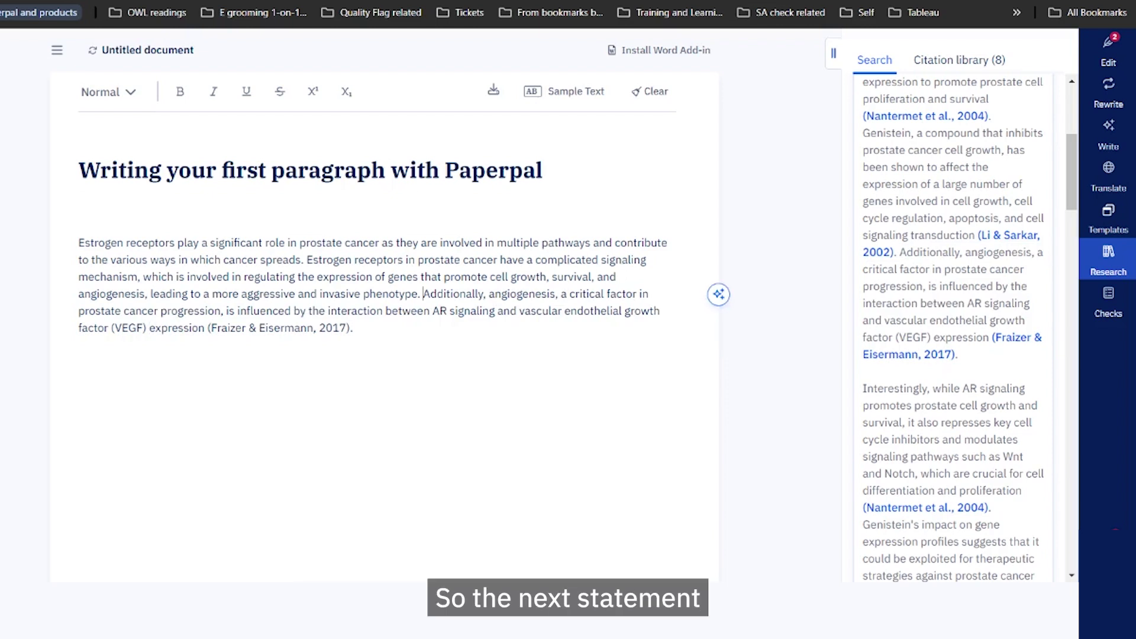
pyautogui.click(556, 294)
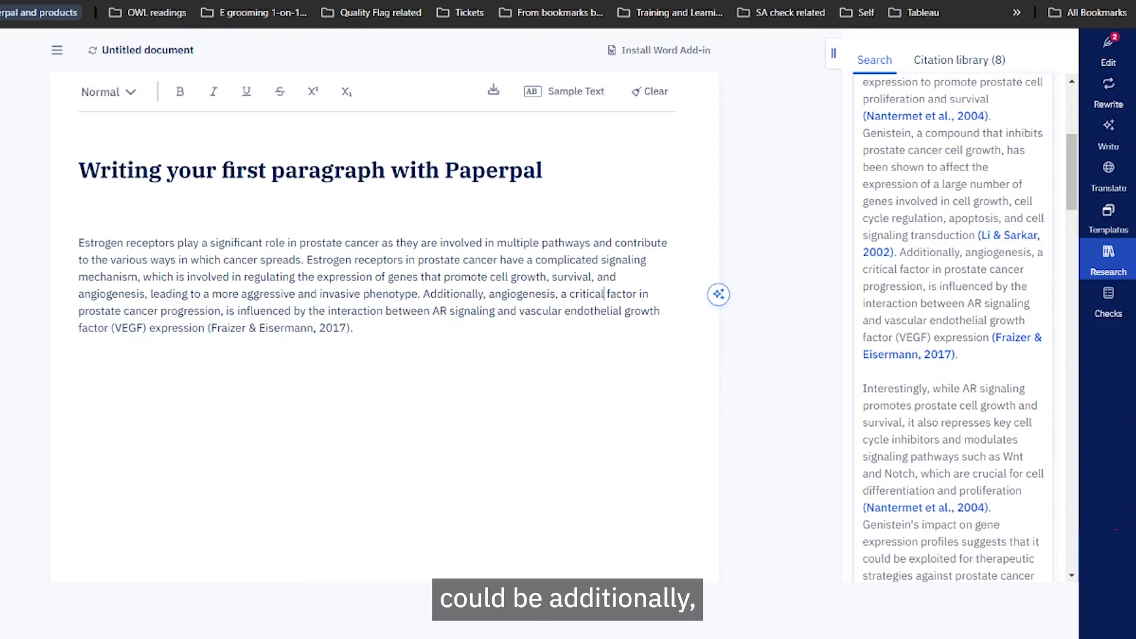
pyautogui.moveTo(423, 295); pyautogui.dragTo(353, 328)
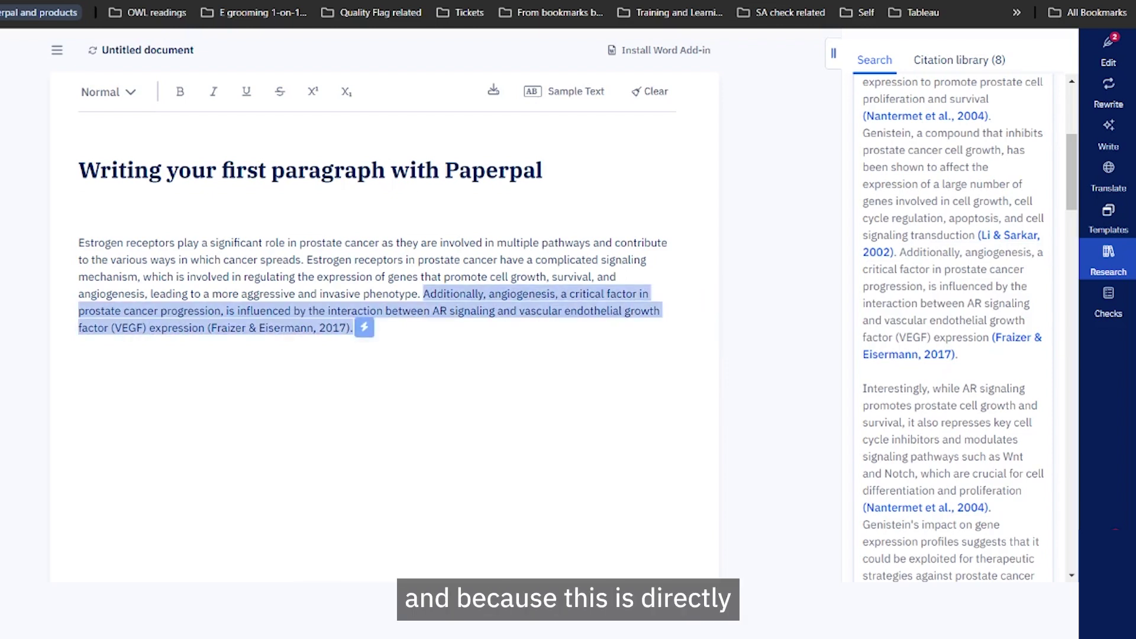
pyautogui.click(428, 311)
pyautogui.click(556, 294)
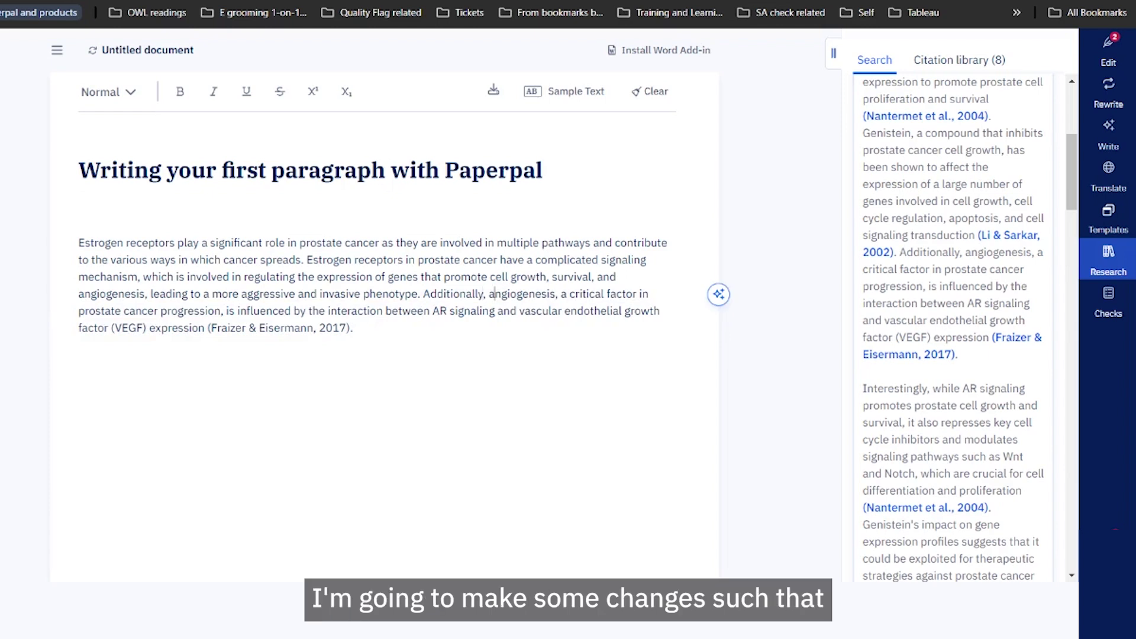
pyautogui.write('A')
pyautogui.moveTo(494, 294); pyautogui.dragTo(423, 294)
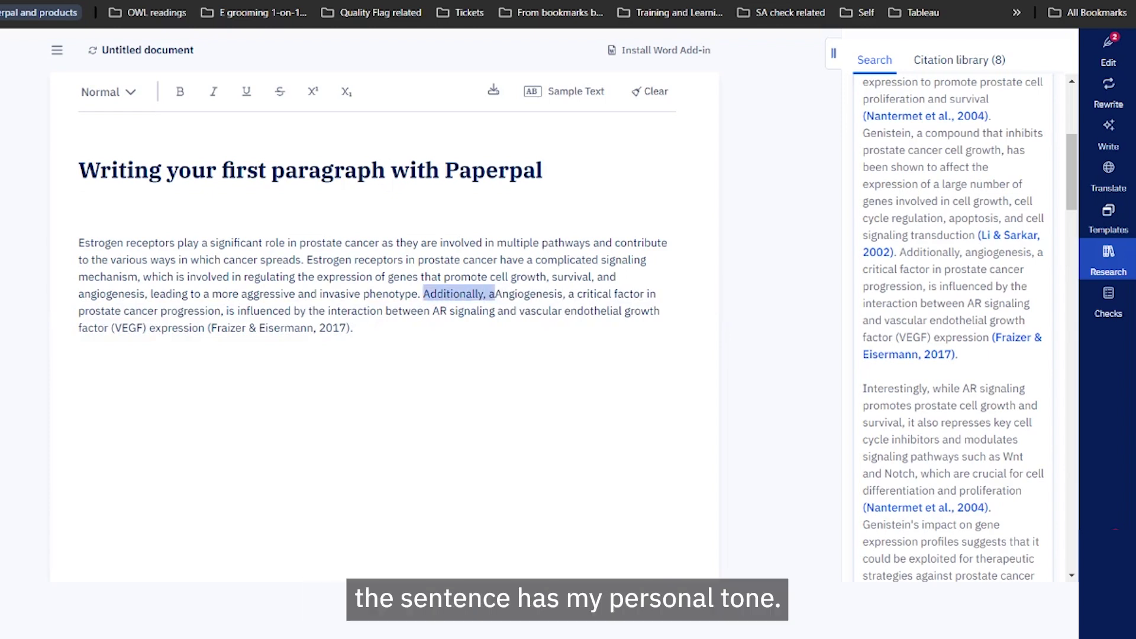
pyautogui.press('BackSpace')
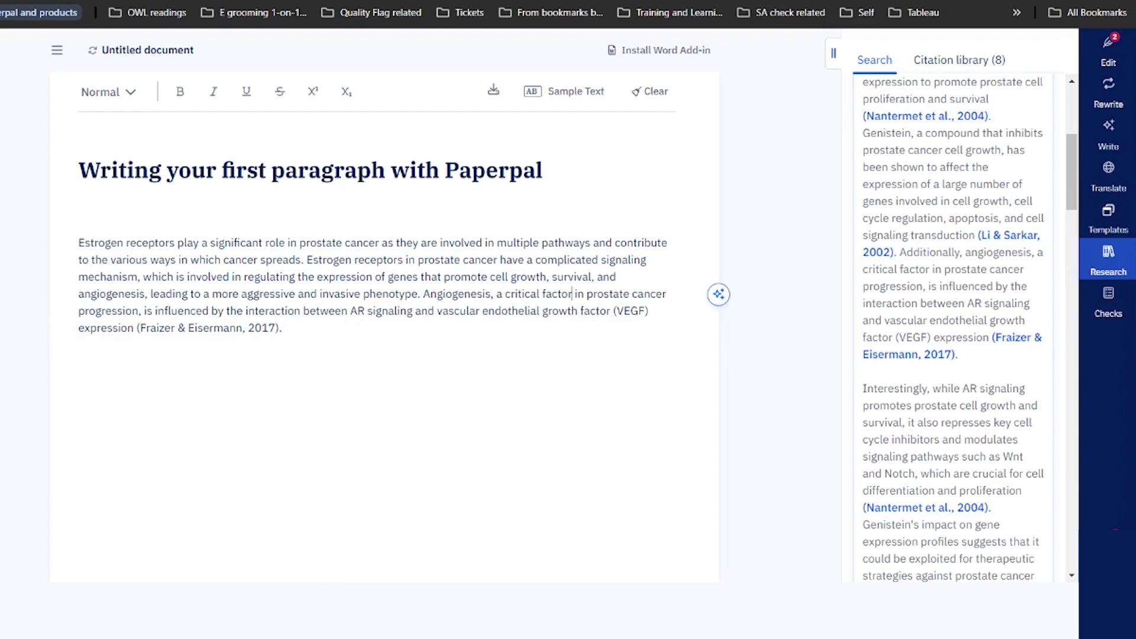
# Delete the phrase ", a critical factor in prostate cancer progression," from the sentence about angiogenesis.
pyautogui.click(208, 311)
pyautogui.click(155, 310)
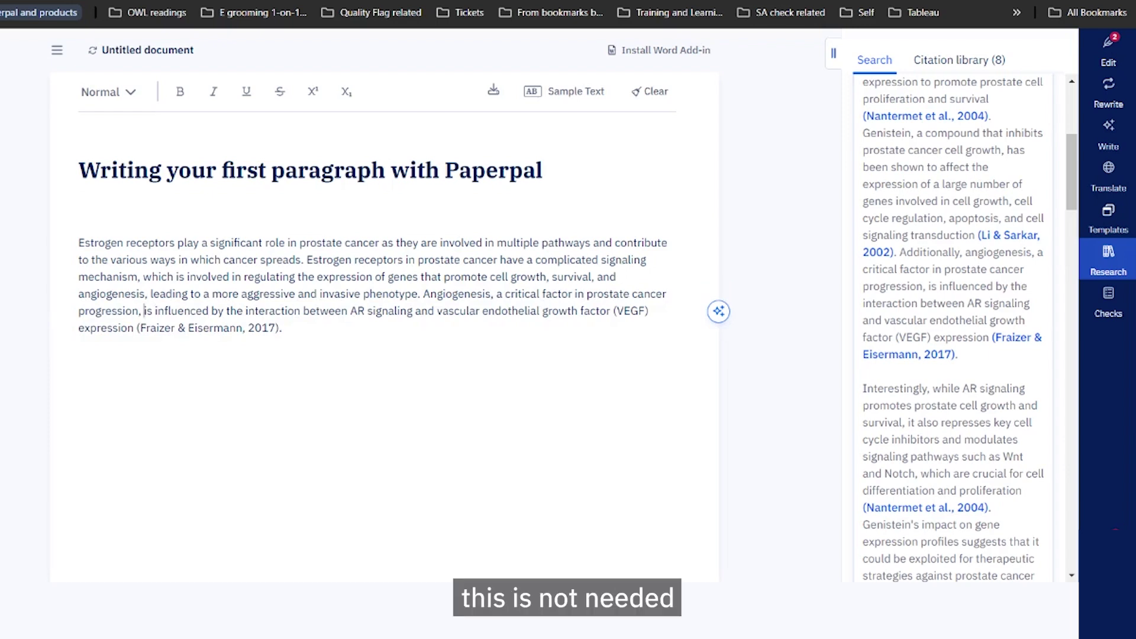
pyautogui.hotkey('shift', 'Left')
pyautogui.hotkey('shift', 'Left')
pyautogui.hotkey('shift', 'Left')
pyautogui.hotkey('shift', 'Left')
pyautogui.hotkey('shift', 'Left')
pyautogui.hotkey('shift', 'Left')
pyautogui.hotkey('shift', 'Left')
pyautogui.hotkey('shift', 'Left')
pyautogui.hotkey('shift', 'Left')
pyautogui.hotkey('shift', 'Left')
pyautogui.hotkey('shift', 'Left')
pyautogui.hotkey('shift', 'Left')
pyautogui.hotkey('shift', 'Left')
pyautogui.hotkey('shift', 'Left')
pyautogui.hotkey('shift', 'Left')
pyautogui.hotkey('shift', 'Left')
pyautogui.hotkey('shift', 'Left')
pyautogui.hotkey('shift', 'Left')
pyautogui.hotkey('shift', 'Left')
pyautogui.hotkey('shift', 'Left')
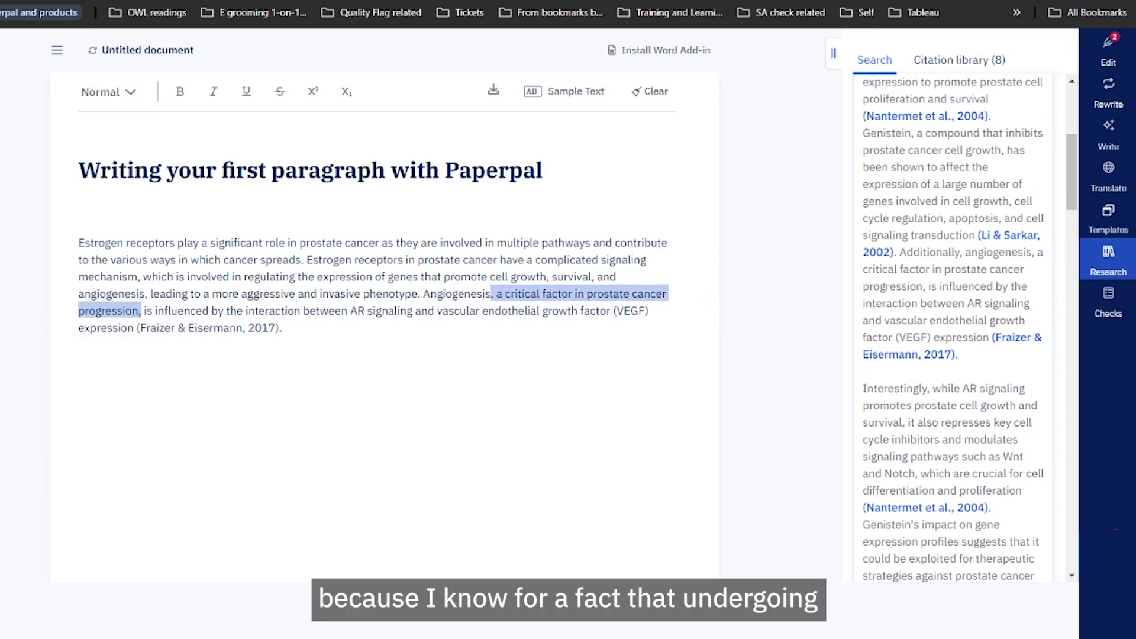
pyautogui.press('BackSpace')
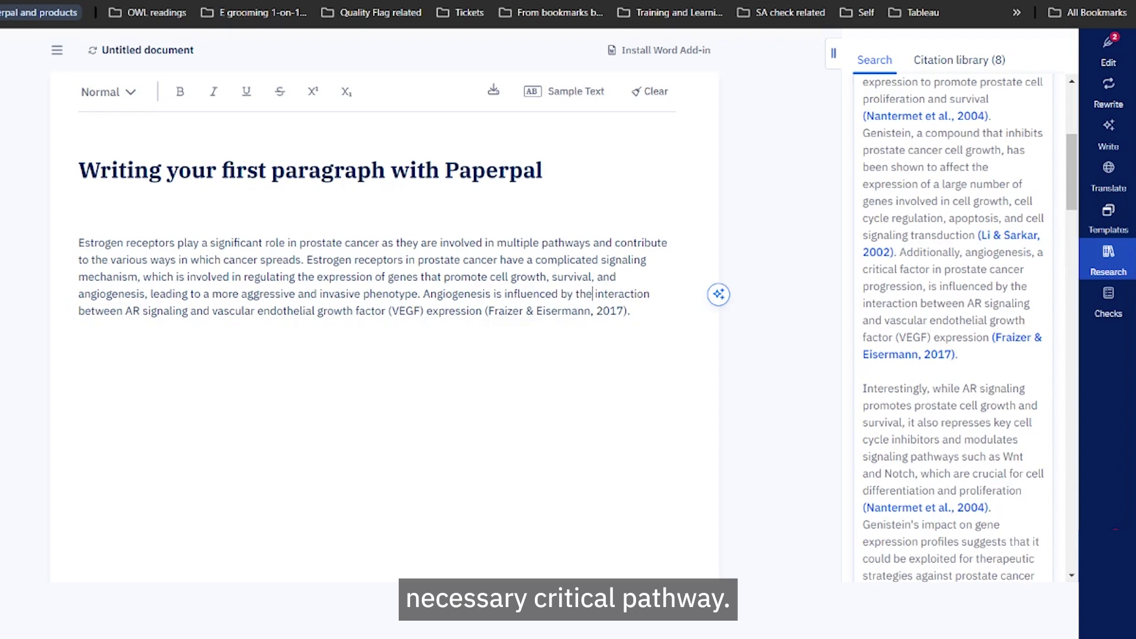
pyautogui.click(386, 311)
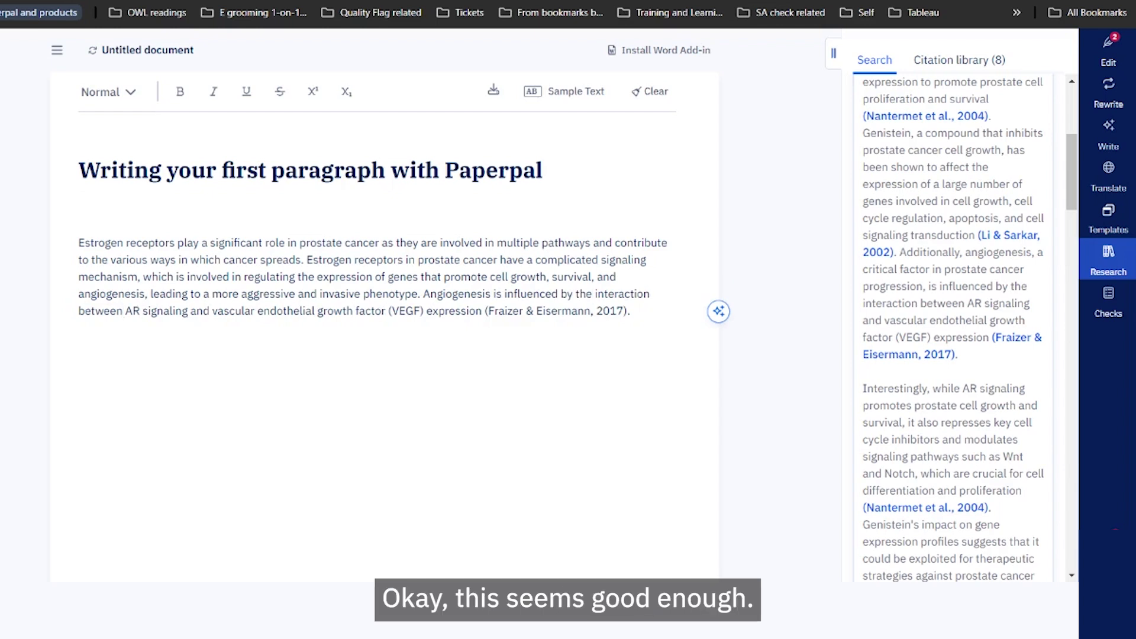
# Paraphrase the sentence from "Angiogenesis is influenced" through "(VEGF) expression", excluding its citation, and replace it with the generated version.
pyautogui.moveTo(423, 294); pyautogui.dragTo(482, 311)
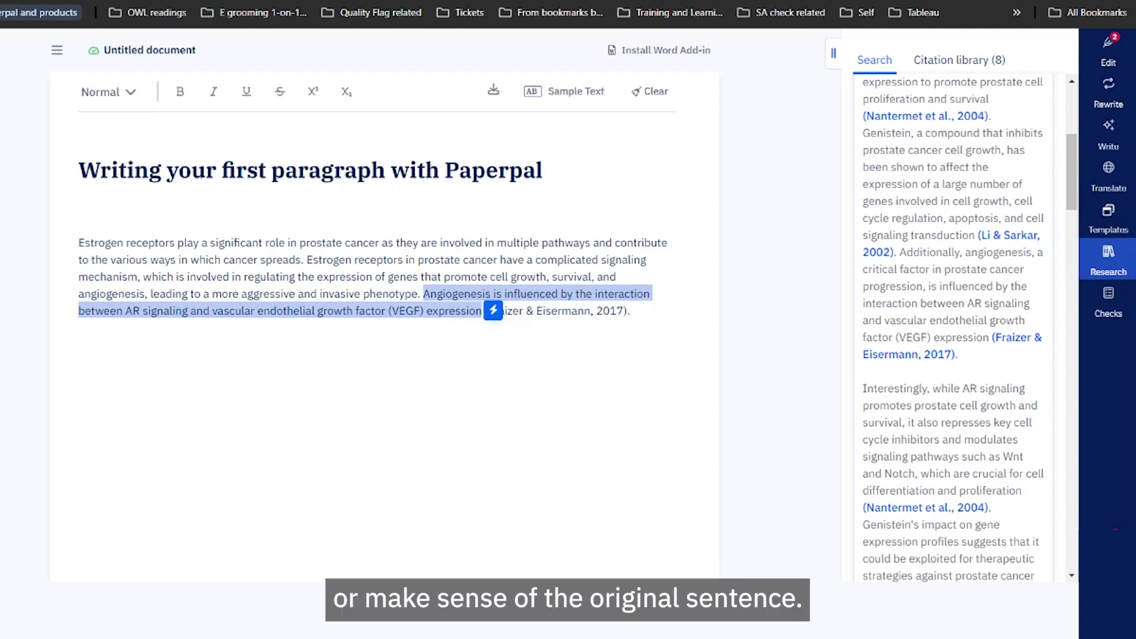
pyautogui.click(1109, 95)
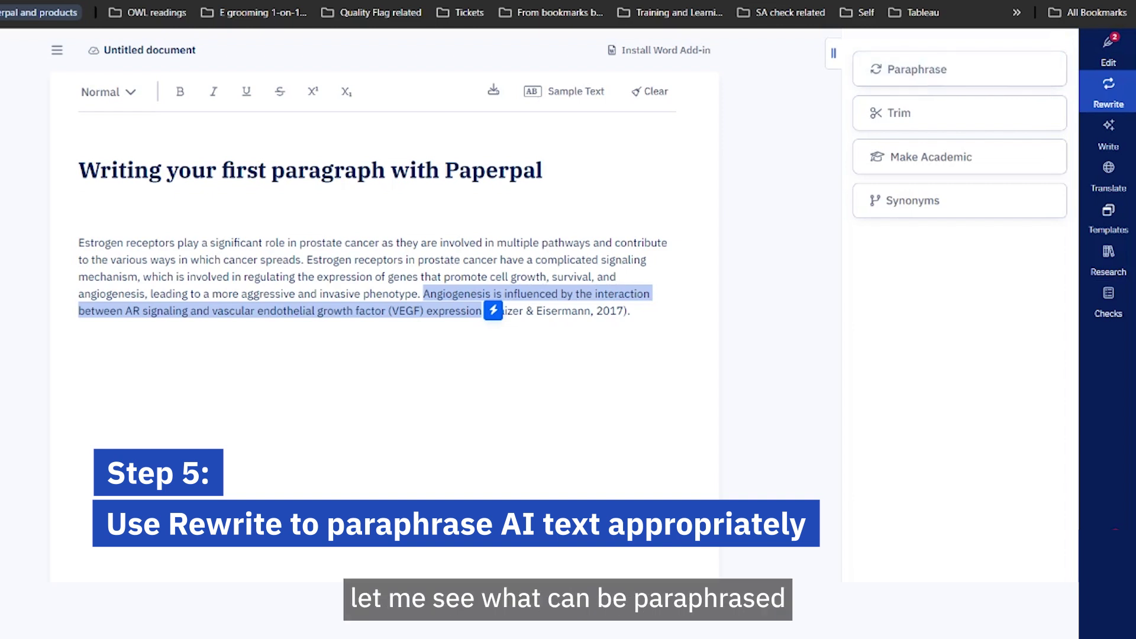
pyautogui.click(958, 74)
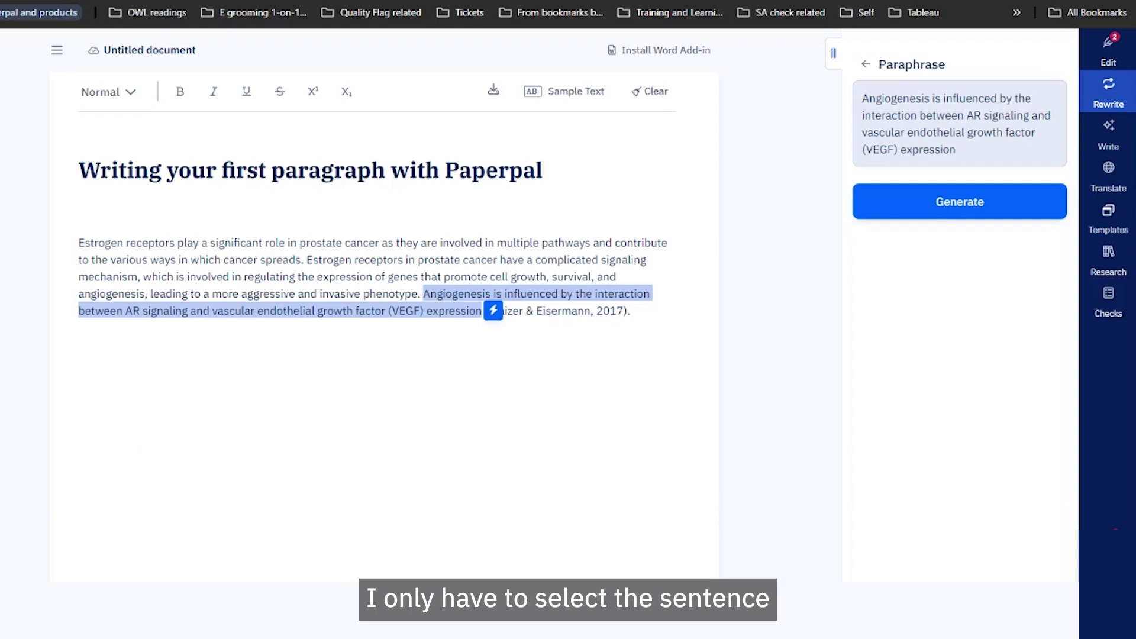
pyautogui.click(981, 203)
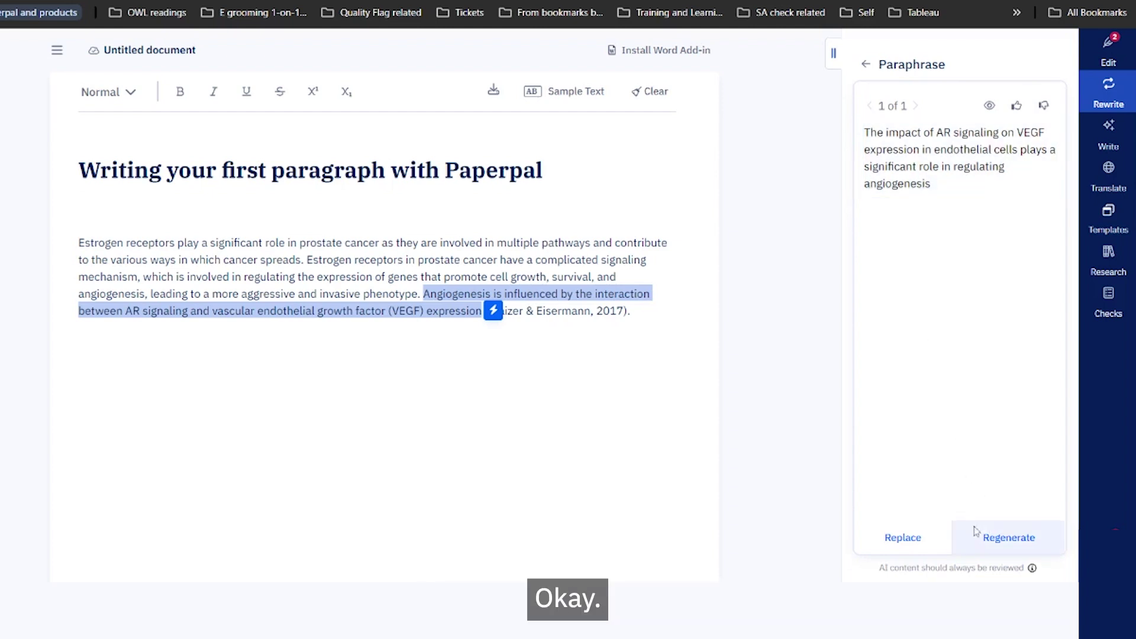
pyautogui.click(903, 537)
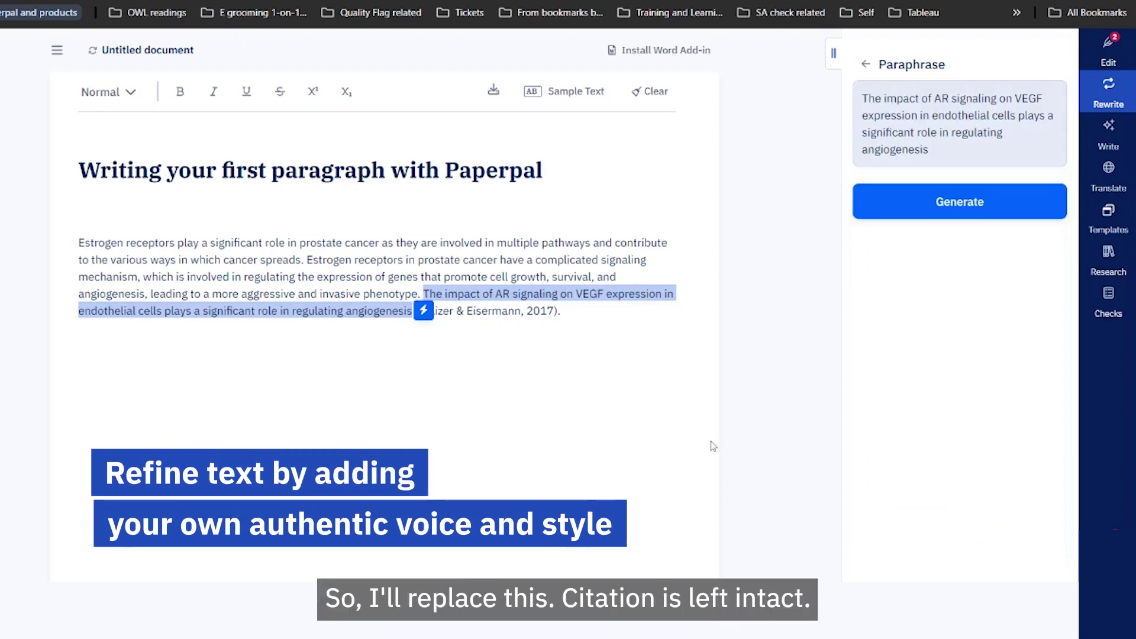
pyautogui.click(561, 310)
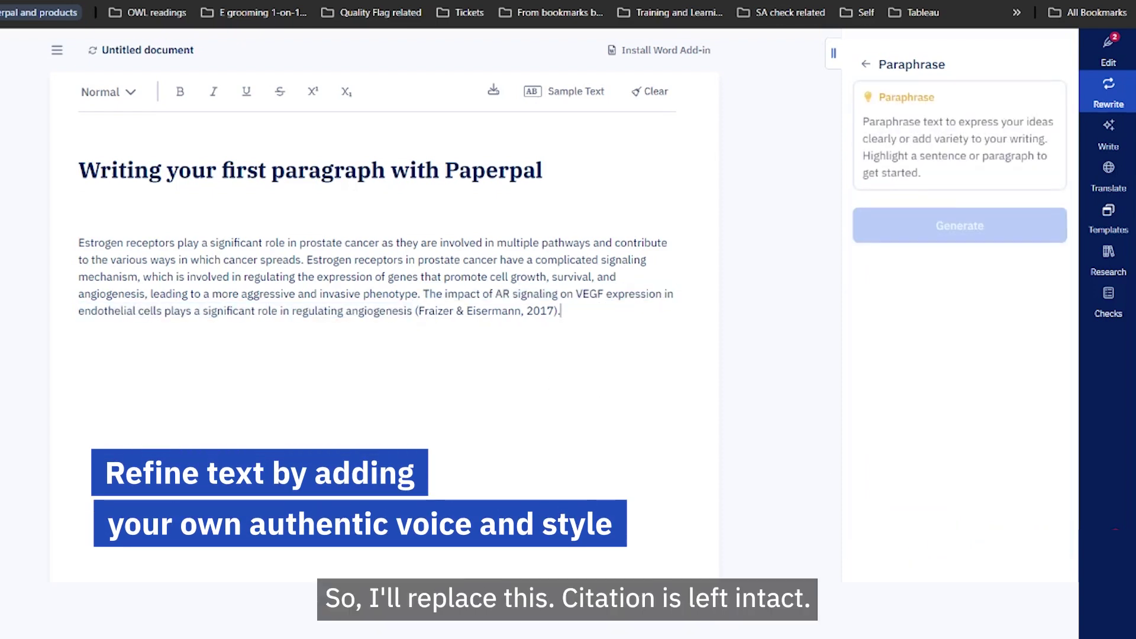